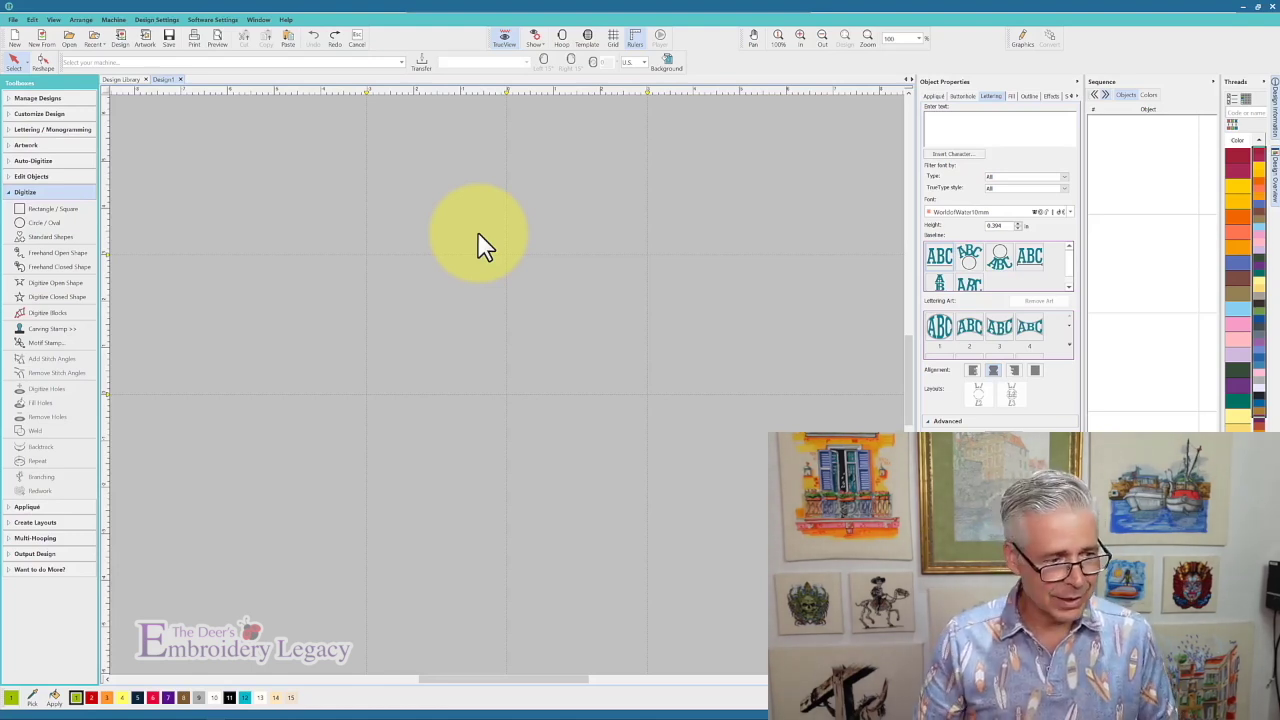
Step: Digitize an outer yellow V-shaped running-stitch line across the upper design
{"action": "left_click", "coordinate": [30, 285]}
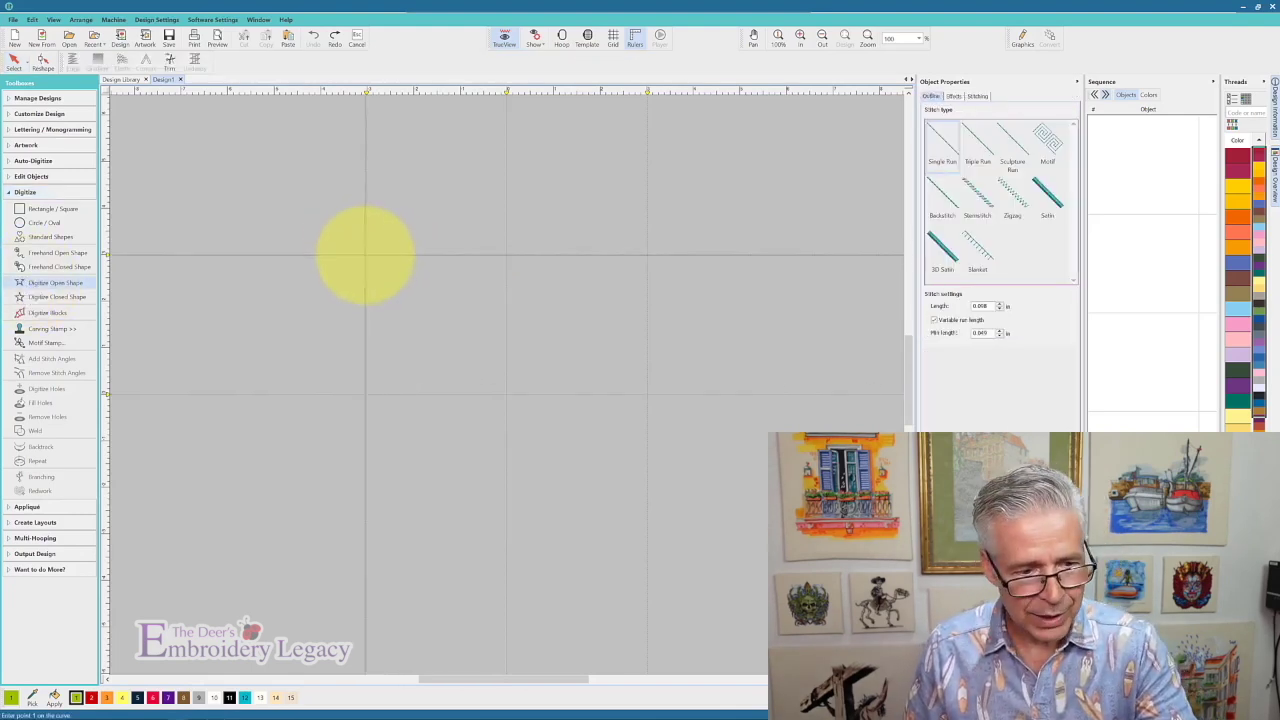
{"action": "left_click", "coordinate": [367, 254]}
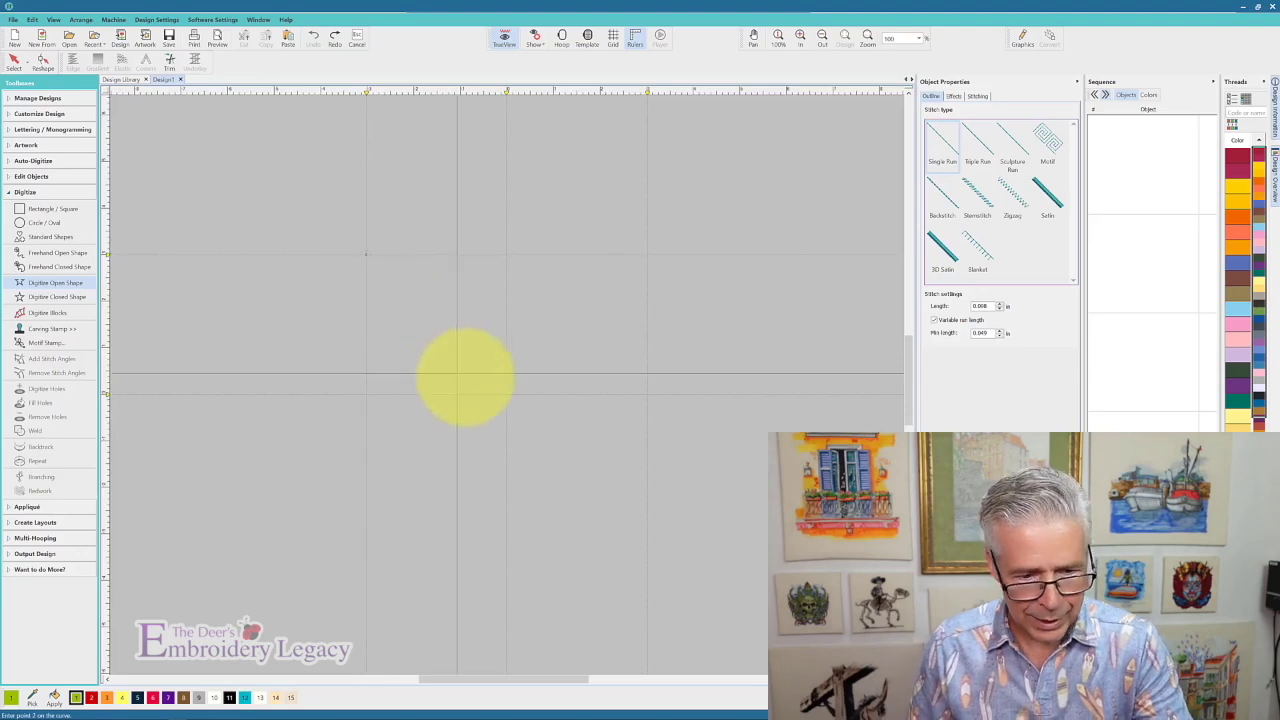
{"action": "left_click", "coordinate": [505, 393]}
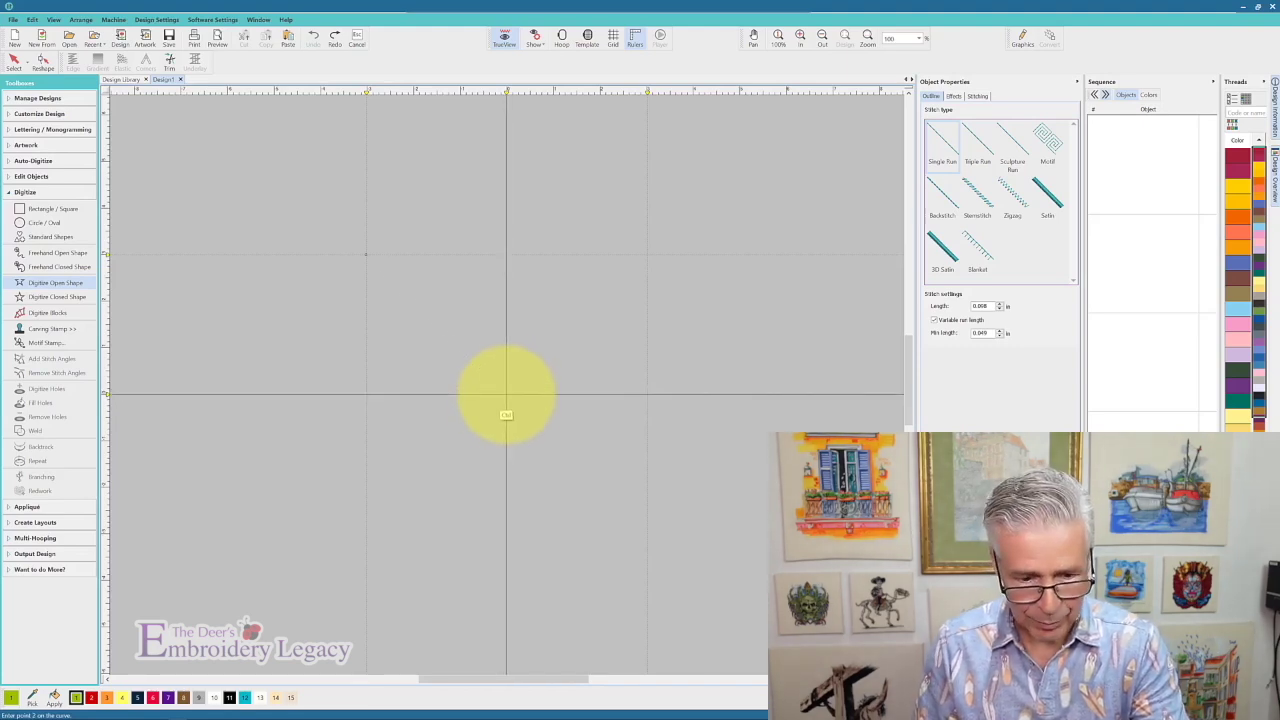
{"action": "left_click", "coordinate": [505, 393]}
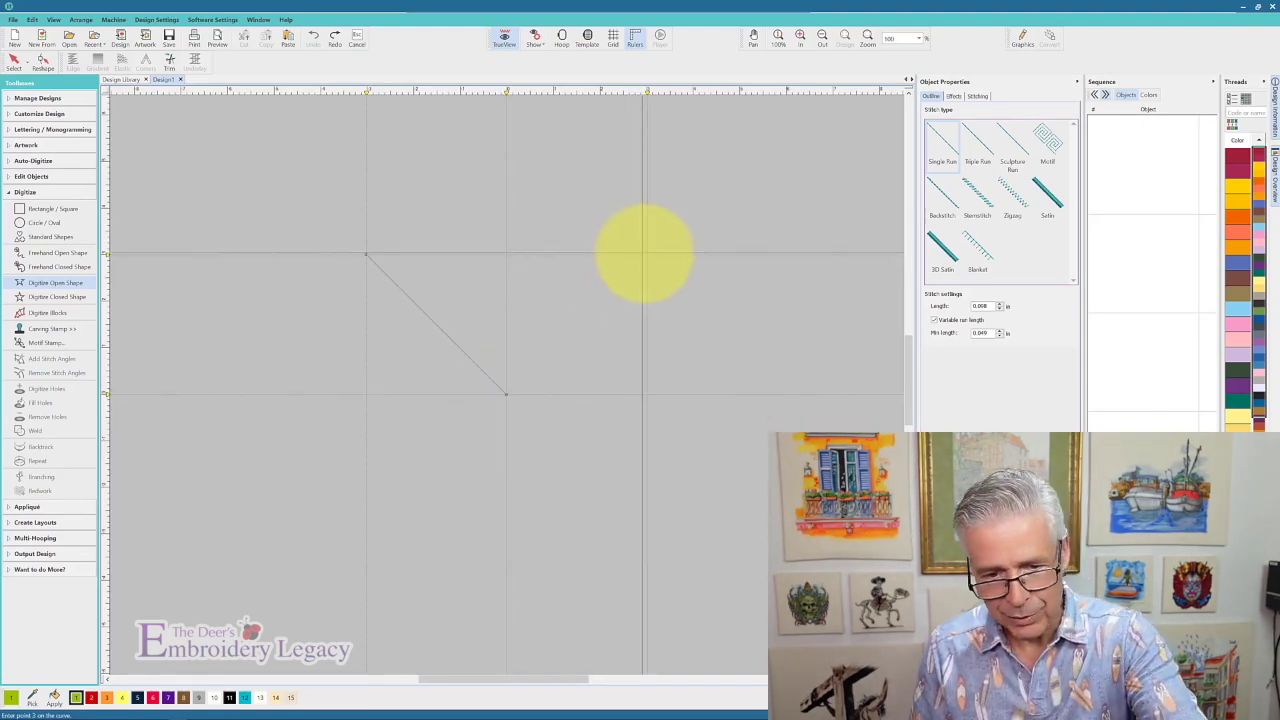
{"action": "left_click", "coordinate": [647, 254]}
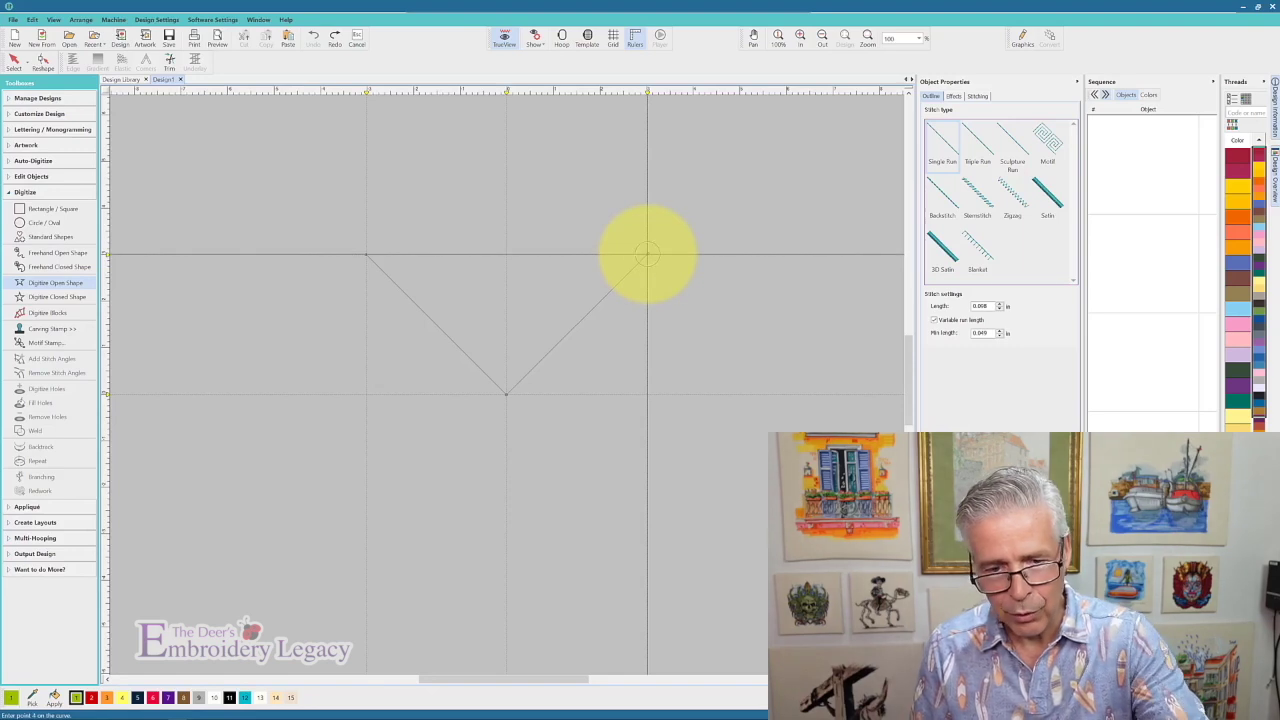
{"action": "key", "text": "Return"}
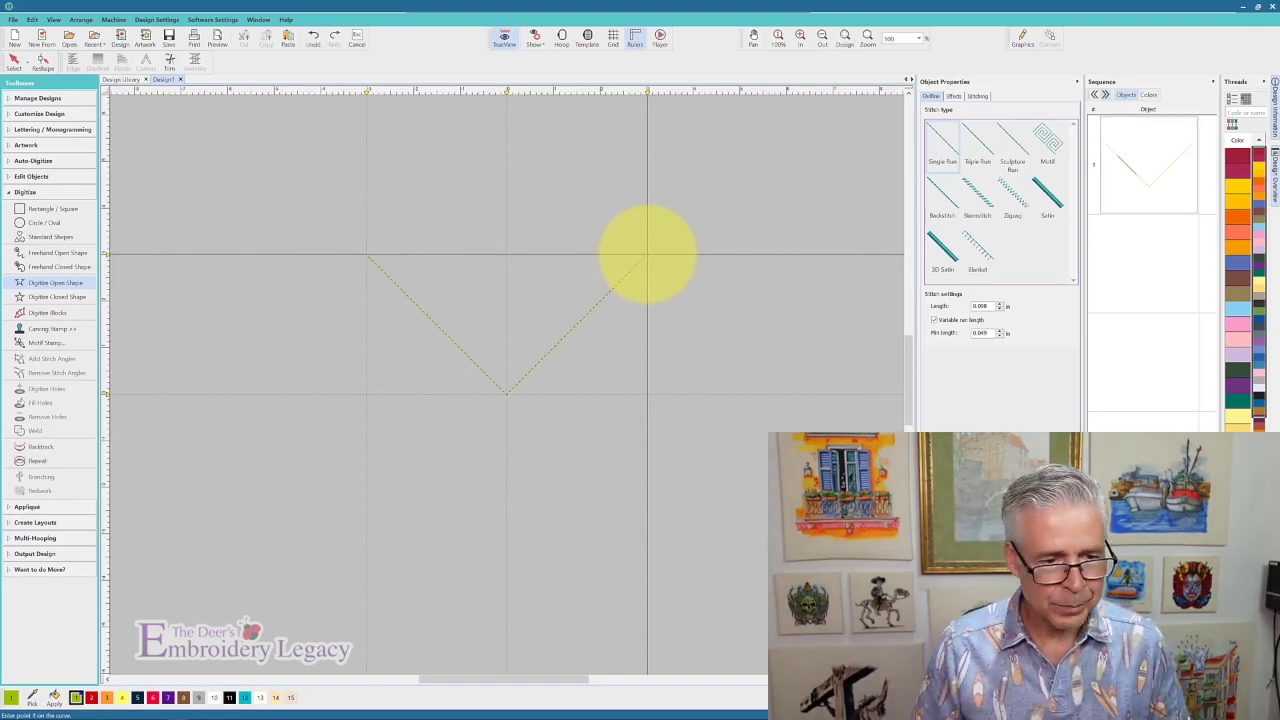
Step: Switch the thread to red and digitize a second V nested just inside the first
{"action": "left_click", "coordinate": [91, 697]}
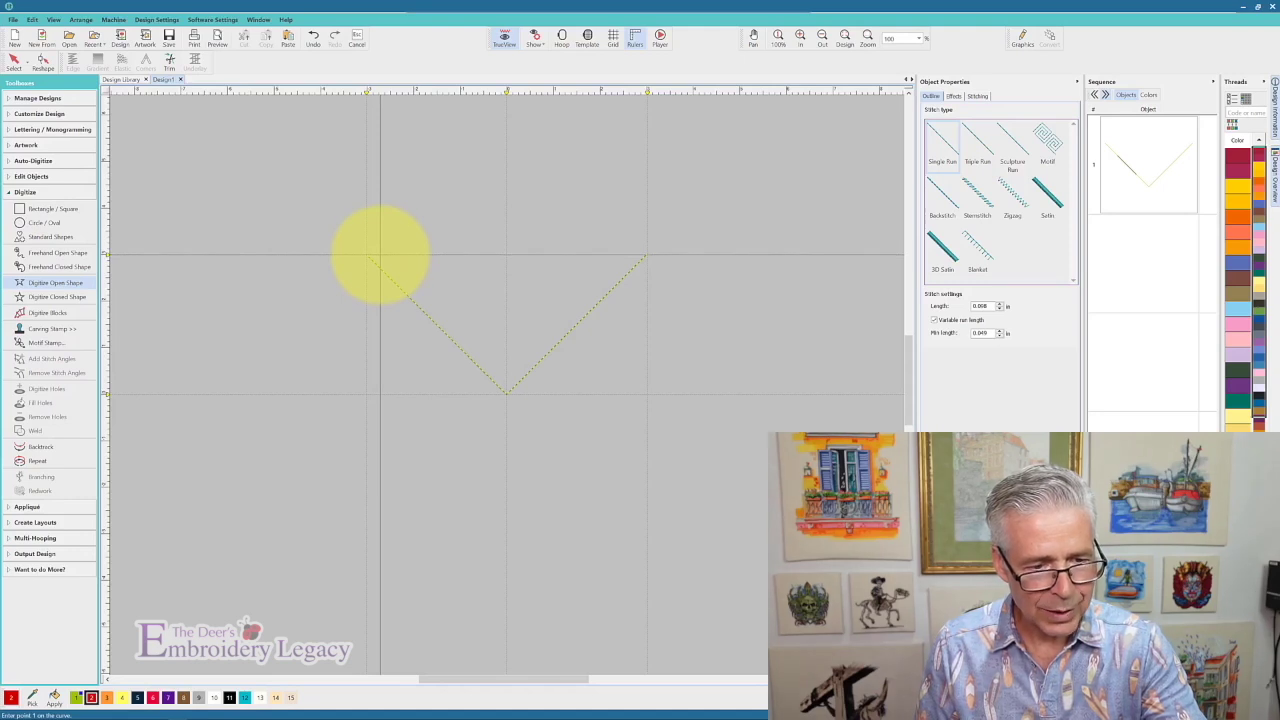
{"action": "left_click", "coordinate": [379, 256]}
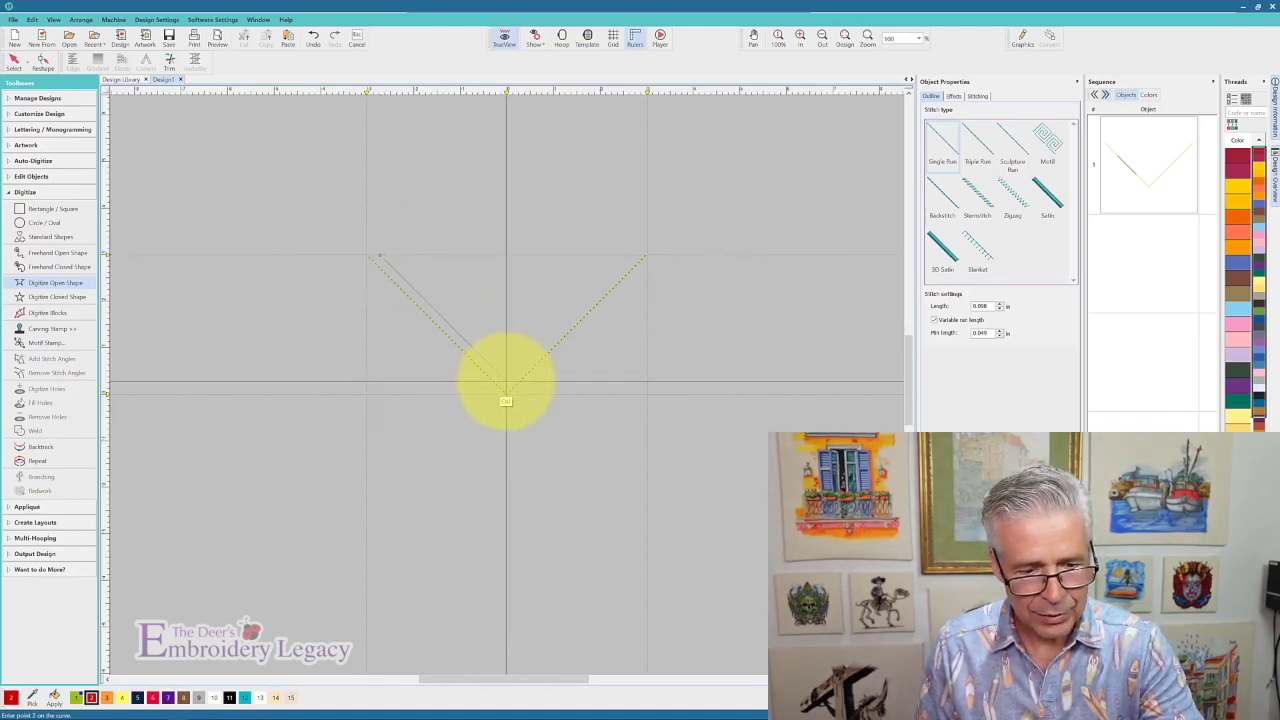
{"action": "left_click", "coordinate": [506, 384]}
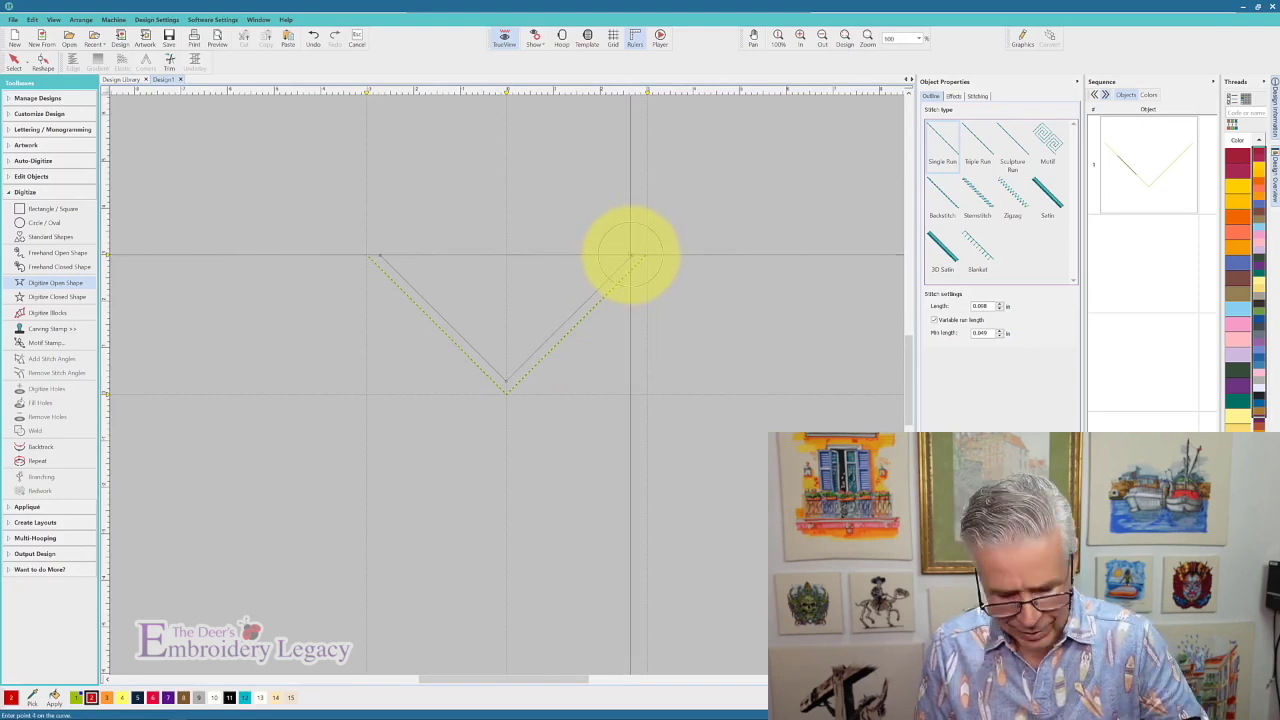
{"action": "key", "text": "Return"}
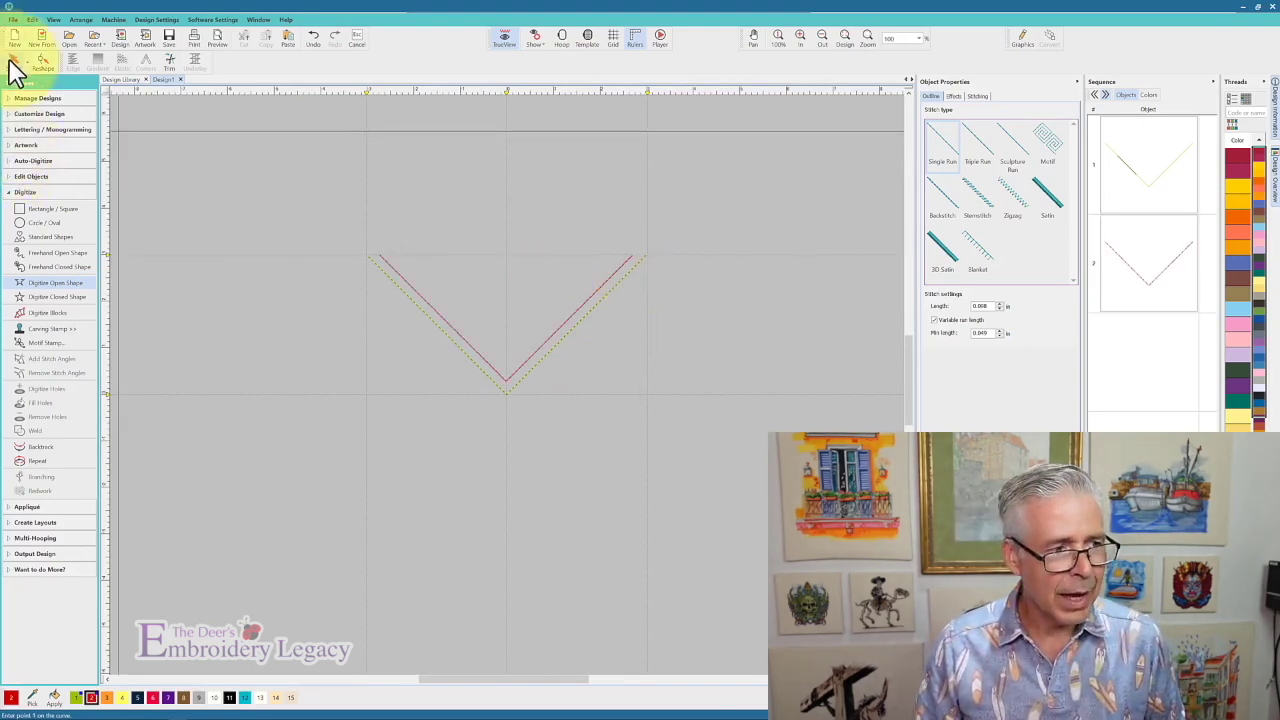
{"action": "left_click", "coordinate": [14, 62]}
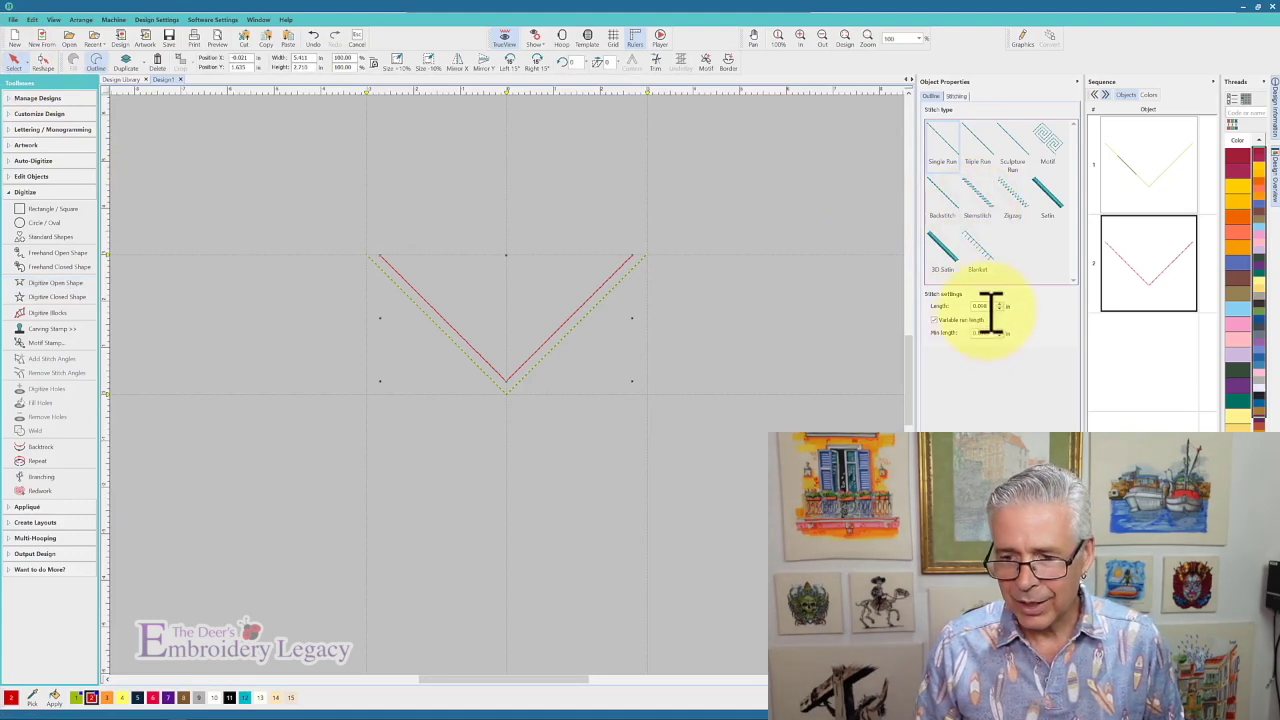
Step: Switch measurements to millimetres and give the red V a 10.00 mm run stitch length
{"action": "left_click", "coordinate": [770, 210]}
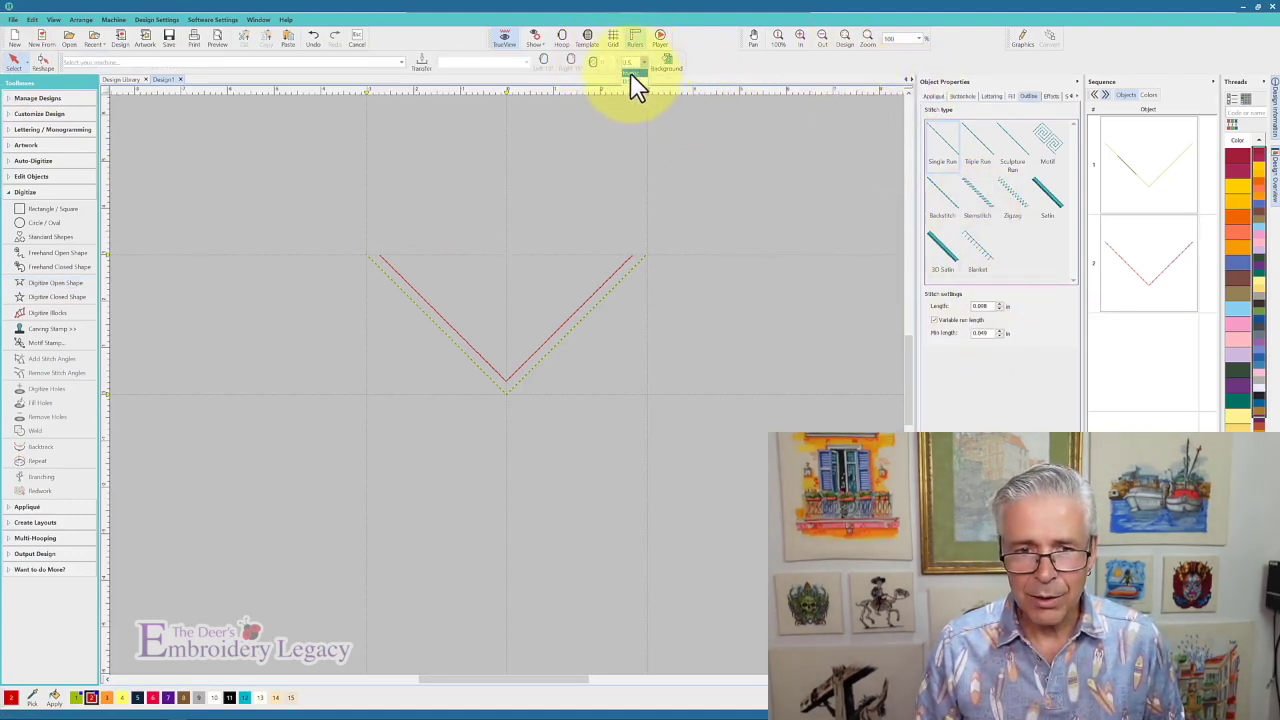
{"action": "left_click", "coordinate": [631, 74]}
{"action": "left_click", "coordinate": [1135, 265]}
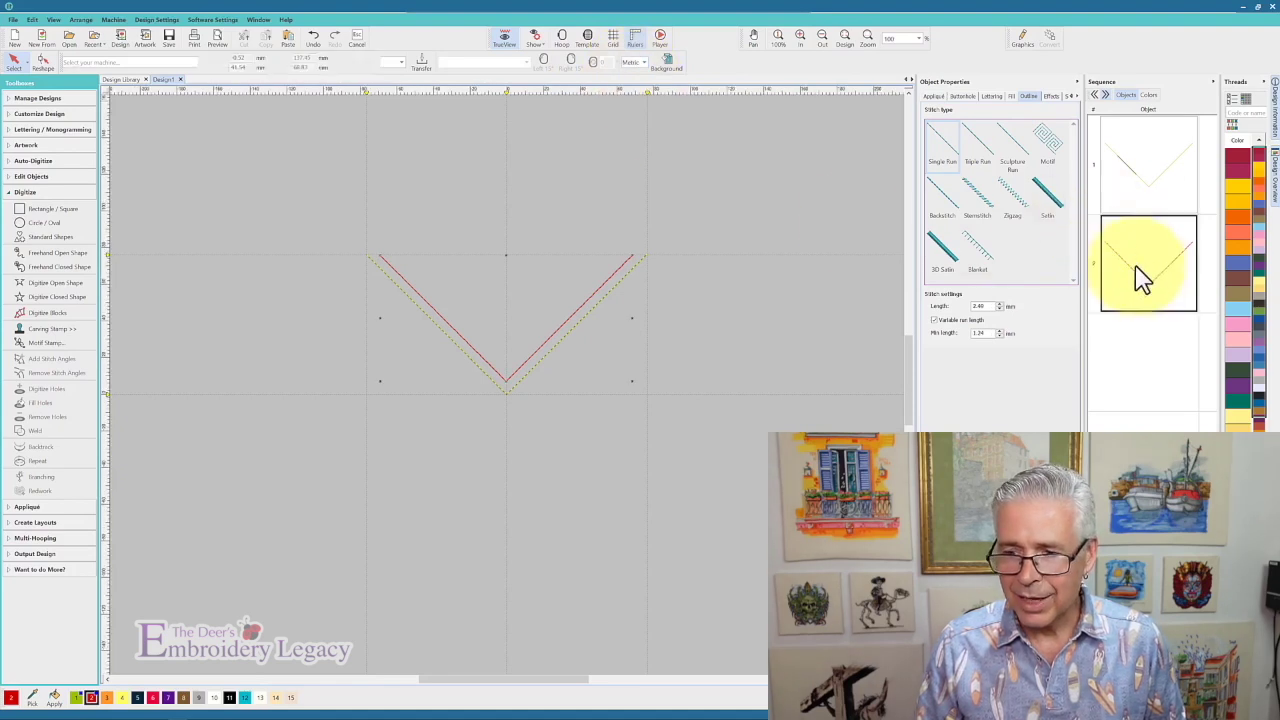
{"action": "double_click", "coordinate": [976, 306]}
{"action": "type", "text": "10"}
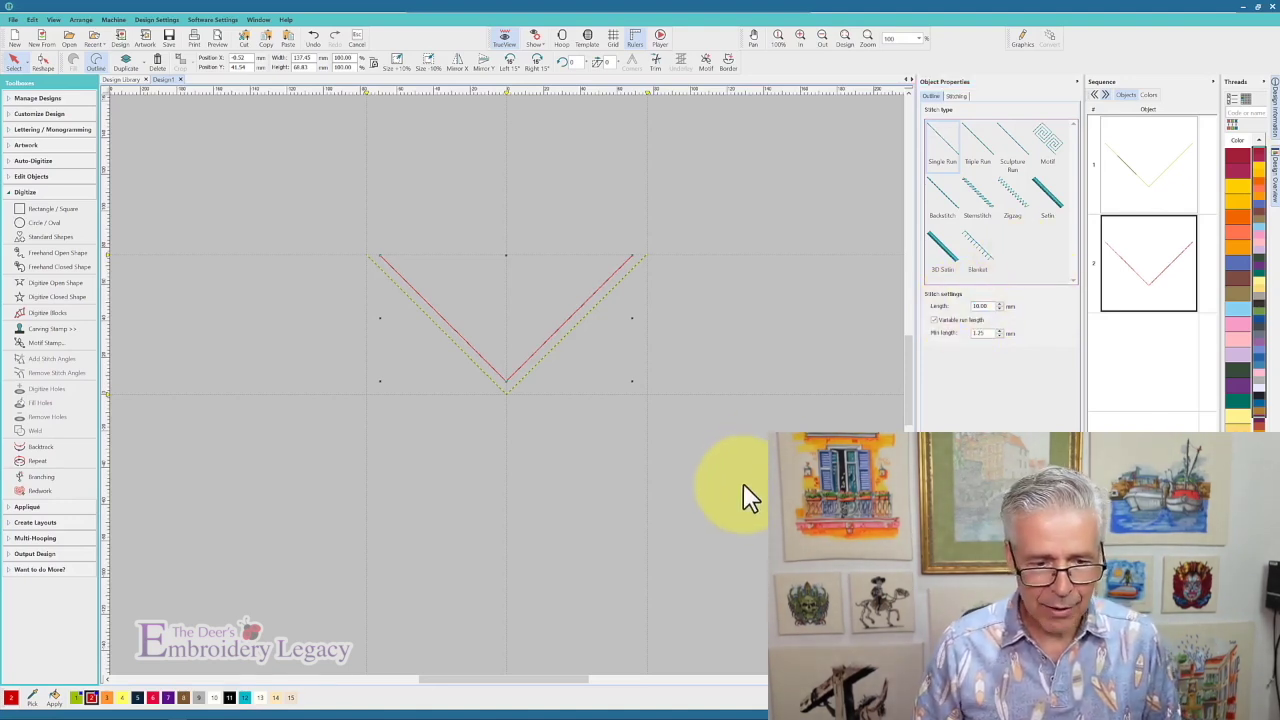
{"action": "key", "text": "0"}
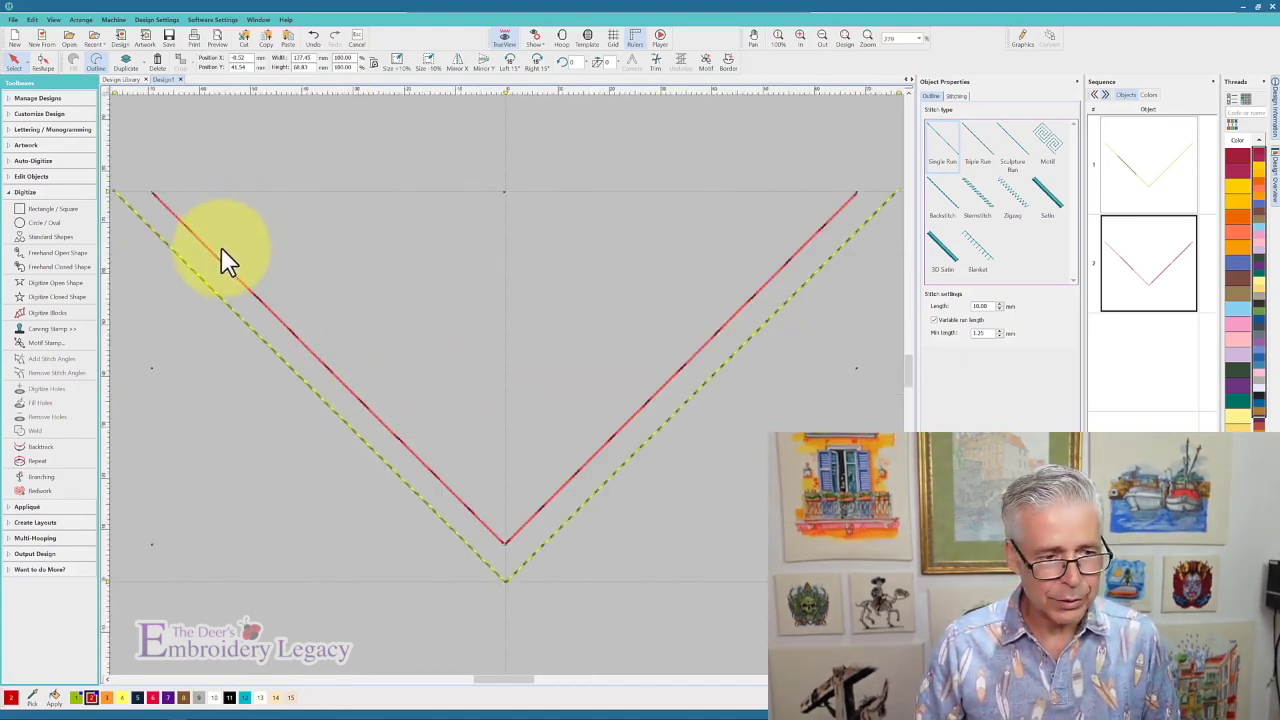
{"action": "left_click", "coordinate": [163, 250]}
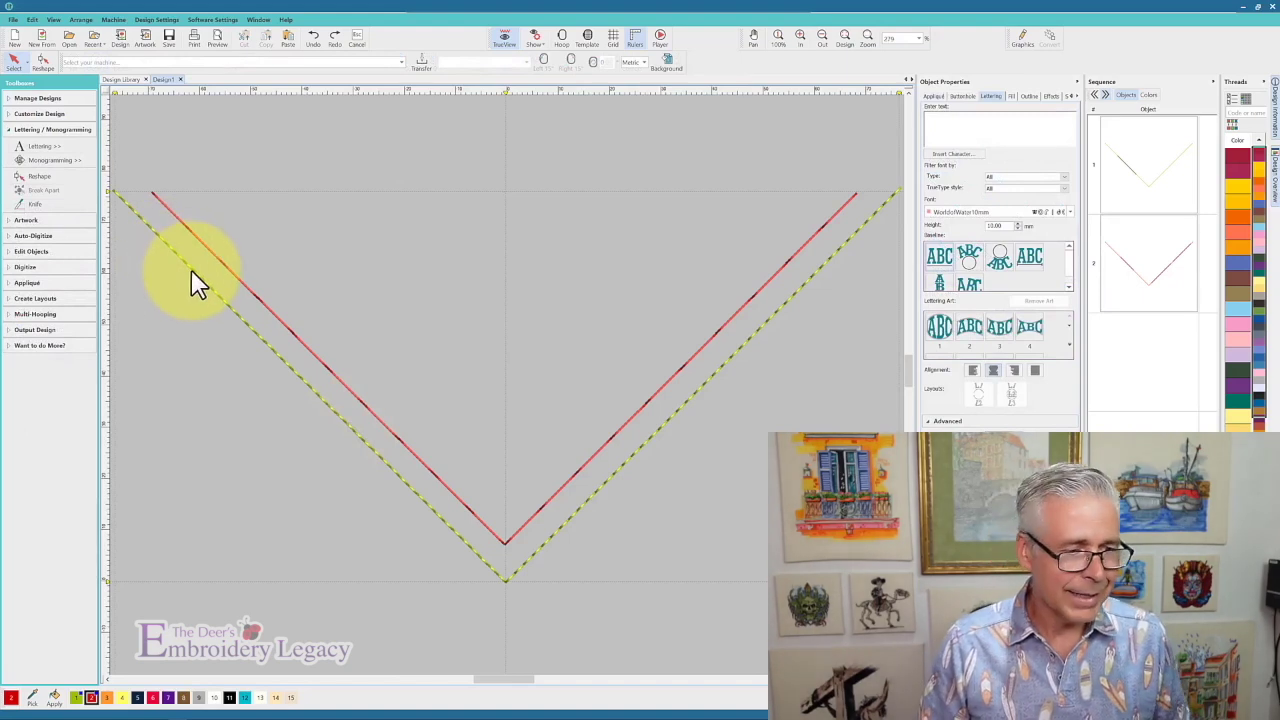
Step: Insert the sitting-dog character from the Zz_Animal Swirls lettering font
{"action": "left_click", "coordinate": [38, 147]}
{"action": "mouse_move", "coordinate": [1072, 213]}
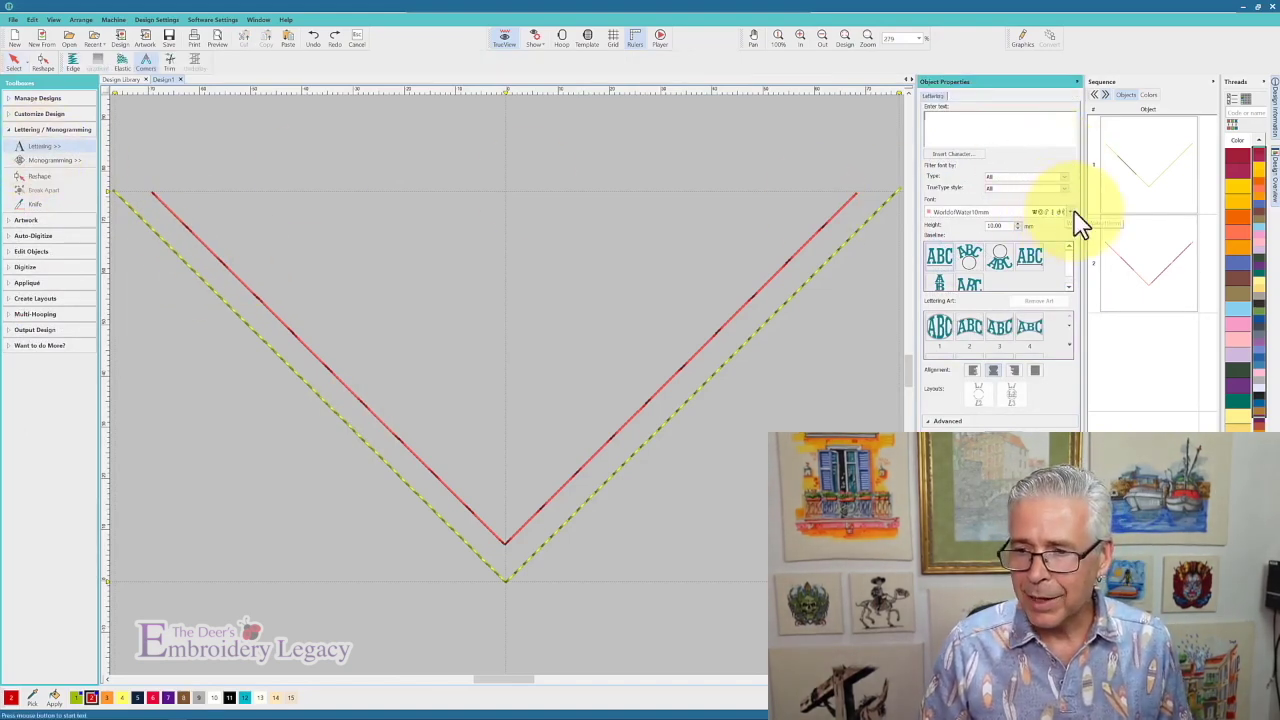
{"action": "left_click", "coordinate": [1069, 211]}
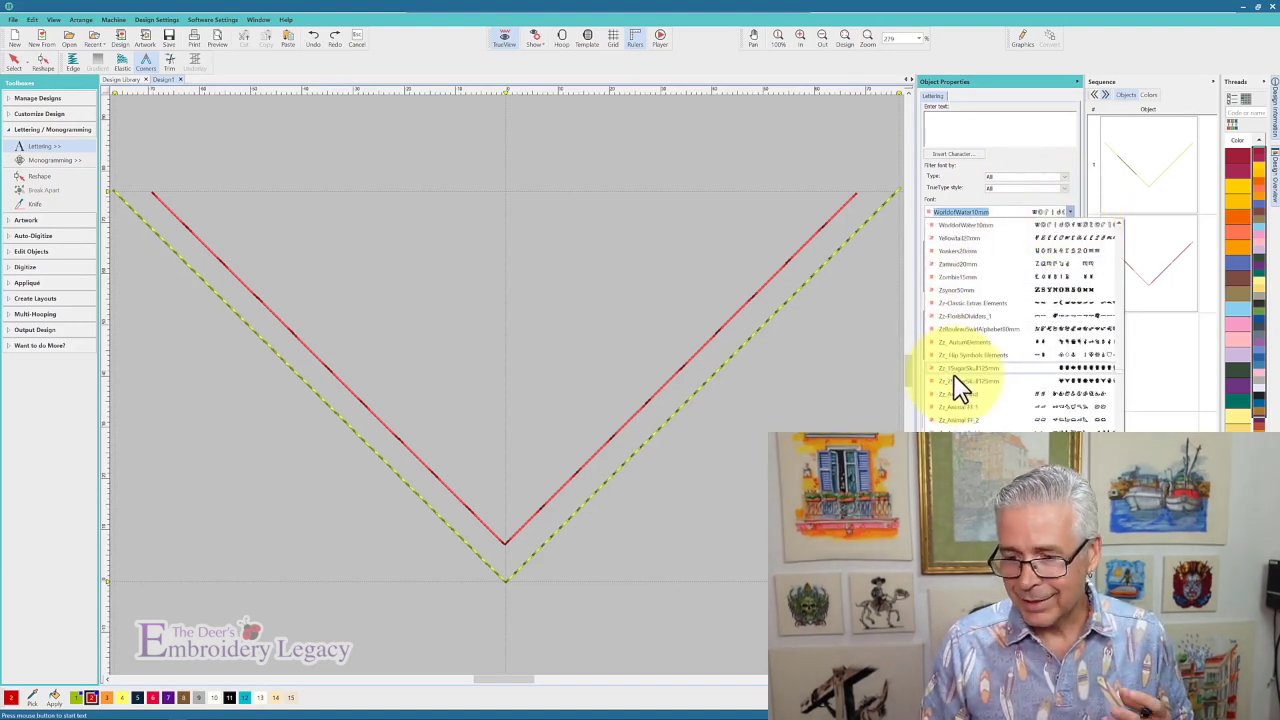
{"action": "scroll", "coordinate": [958, 380], "scroll_direction": "down", "scroll_amount": 1}
{"action": "scroll", "coordinate": [958, 392], "scroll_direction": "down", "scroll_amount": 1}
{"action": "left_click", "coordinate": [960, 396]}
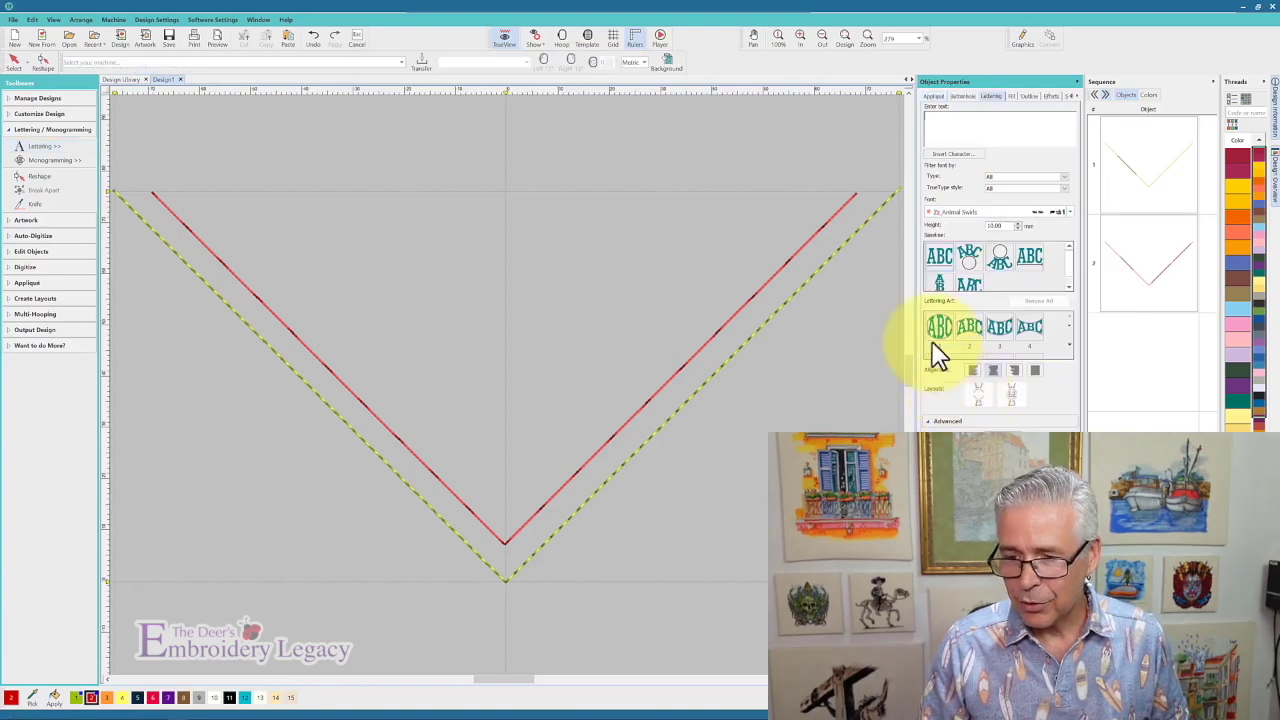
{"action": "left_click", "coordinate": [932, 156]}
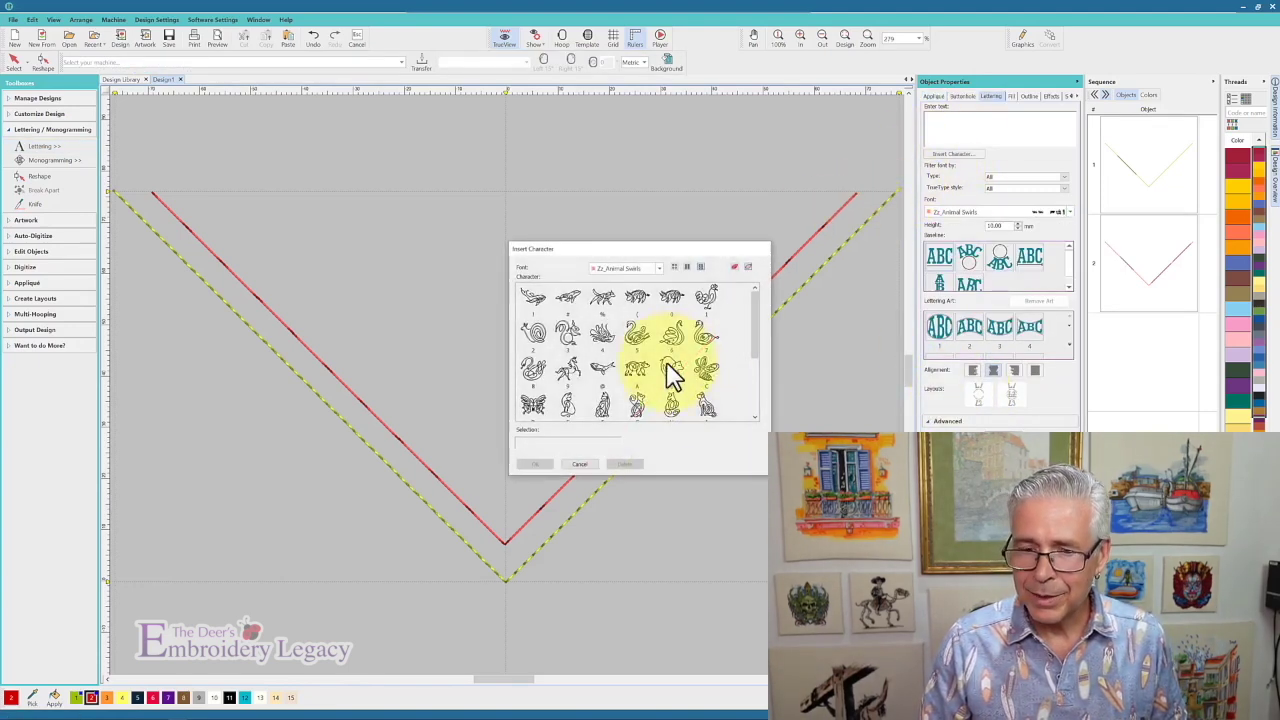
{"action": "double_click", "coordinate": [705, 405]}
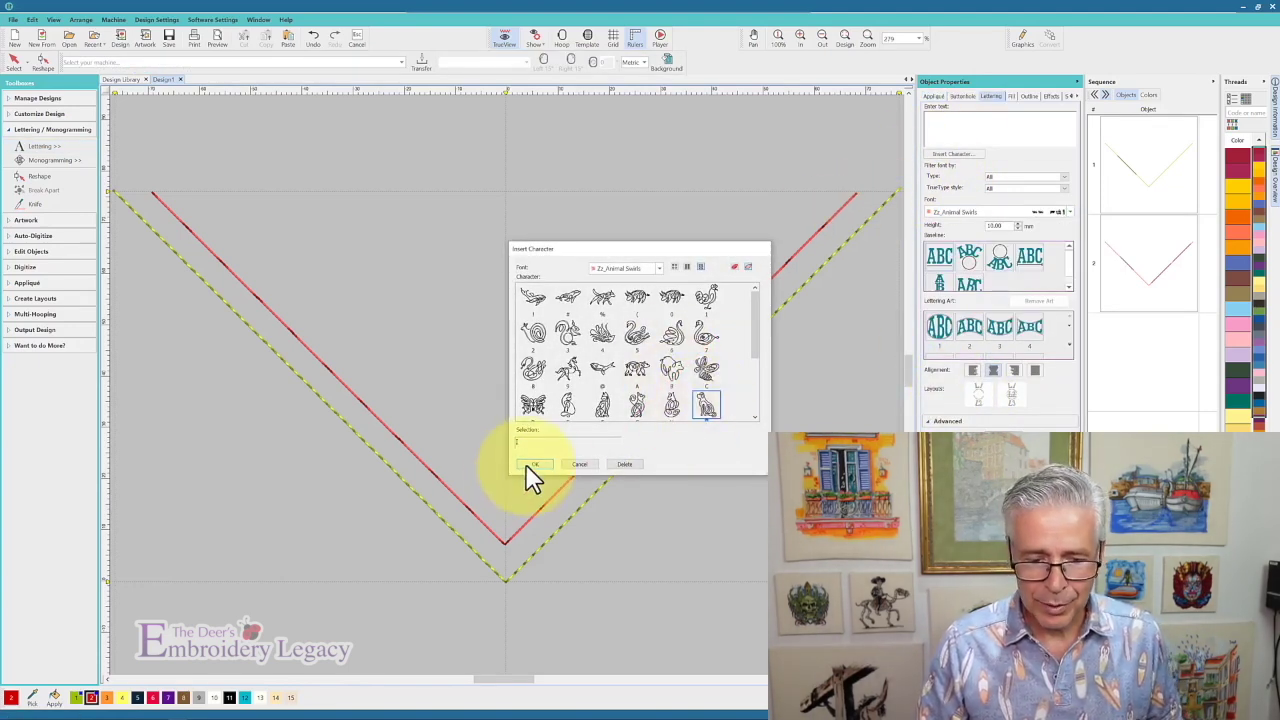
{"action": "left_click", "coordinate": [530, 464]}
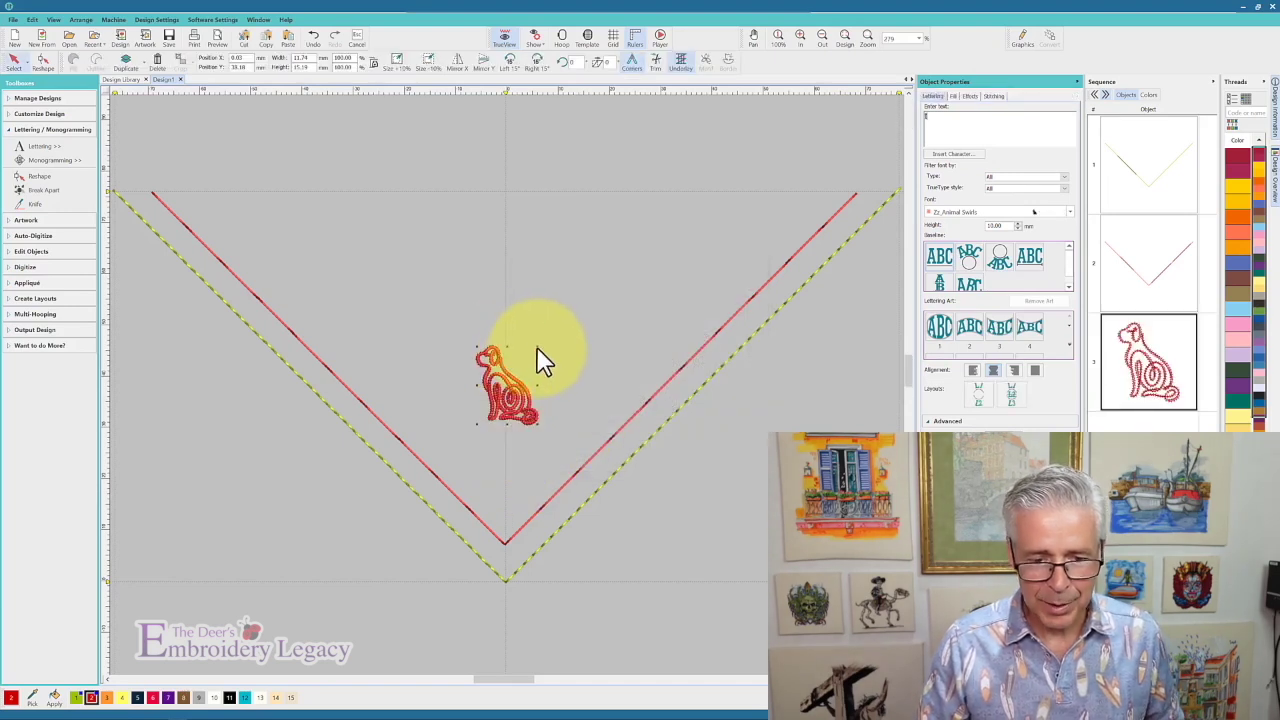
Step: Enlarge the dog to about twice its size, centre it inside the V, and colour it orange
{"action": "left_click_drag", "start_coordinate": [536, 345], "coordinate": [648, 244]}
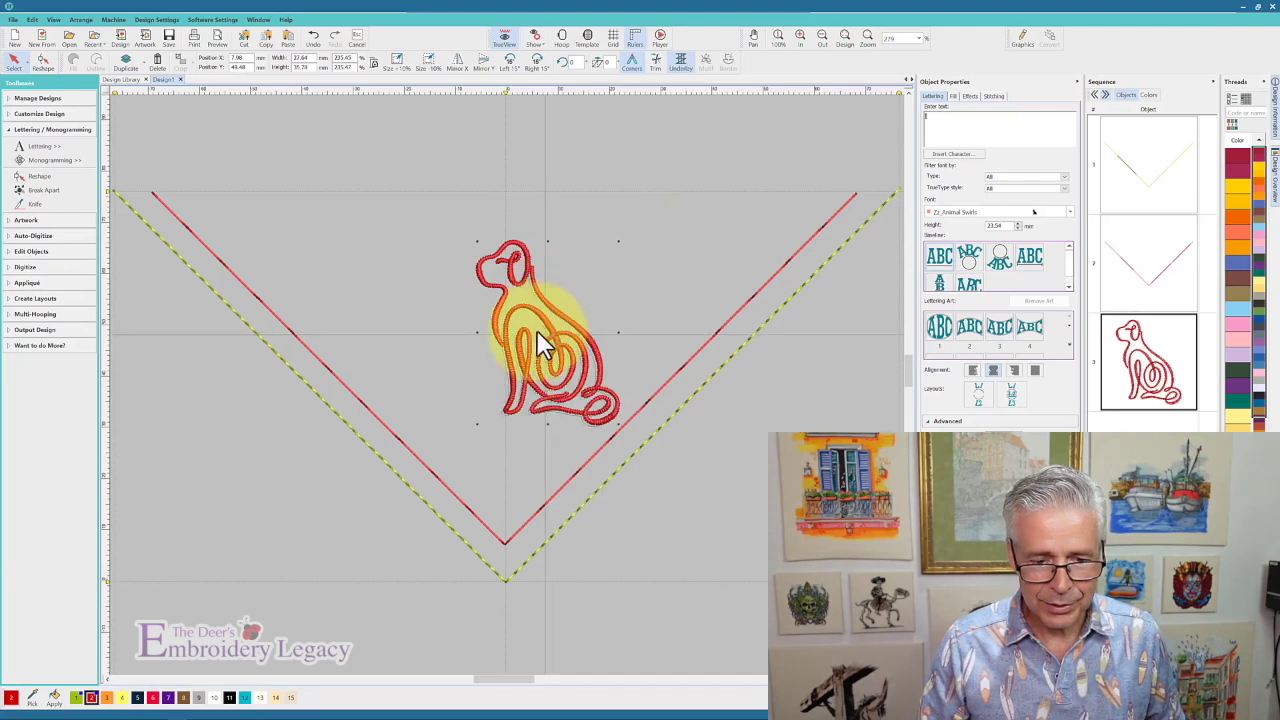
{"action": "left_click_drag", "start_coordinate": [537, 330], "coordinate": [505, 380]}
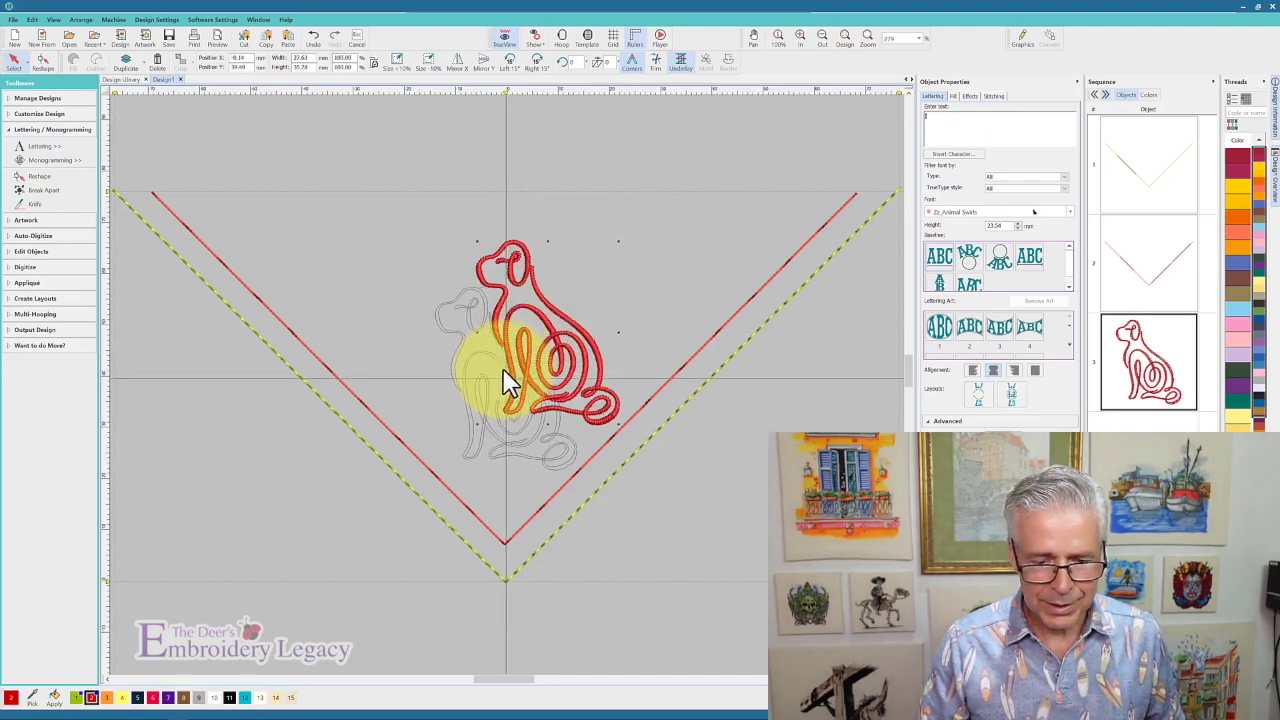
{"action": "left_click_drag", "start_coordinate": [505, 380], "coordinate": [505, 381]}
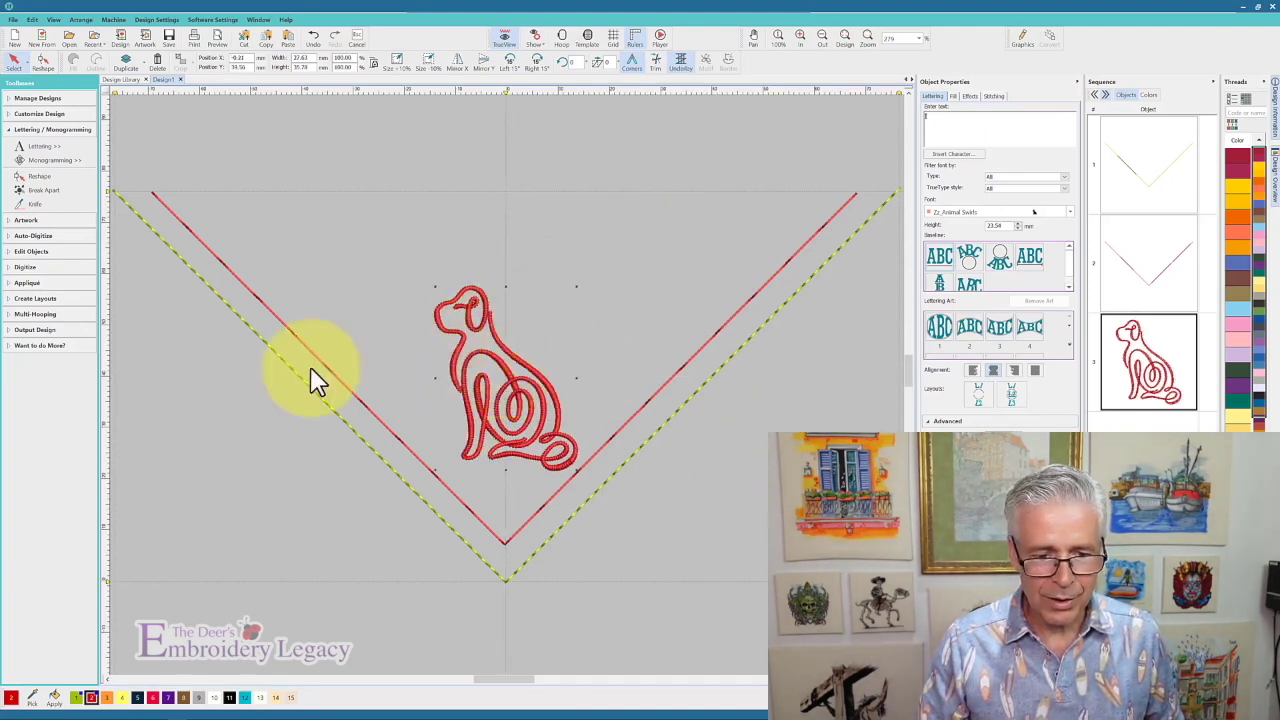
{"action": "left_click", "coordinate": [107, 698]}
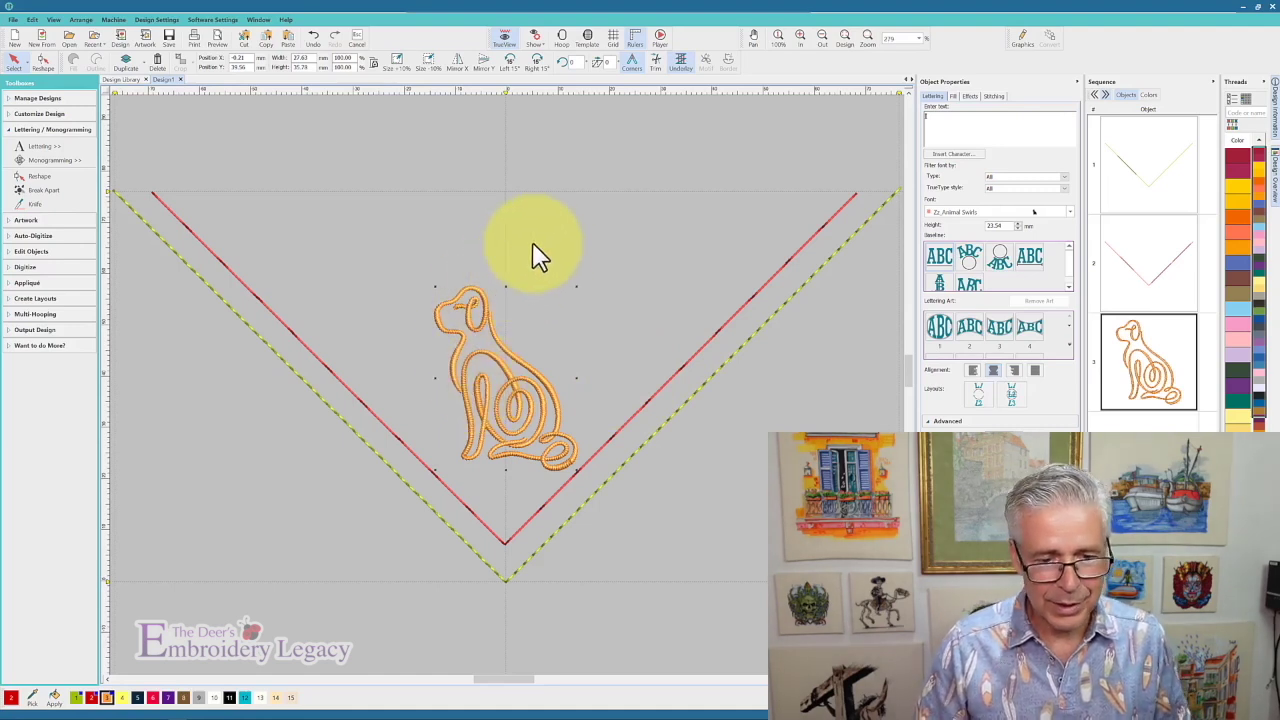
{"action": "left_click", "coordinate": [500, 210]}
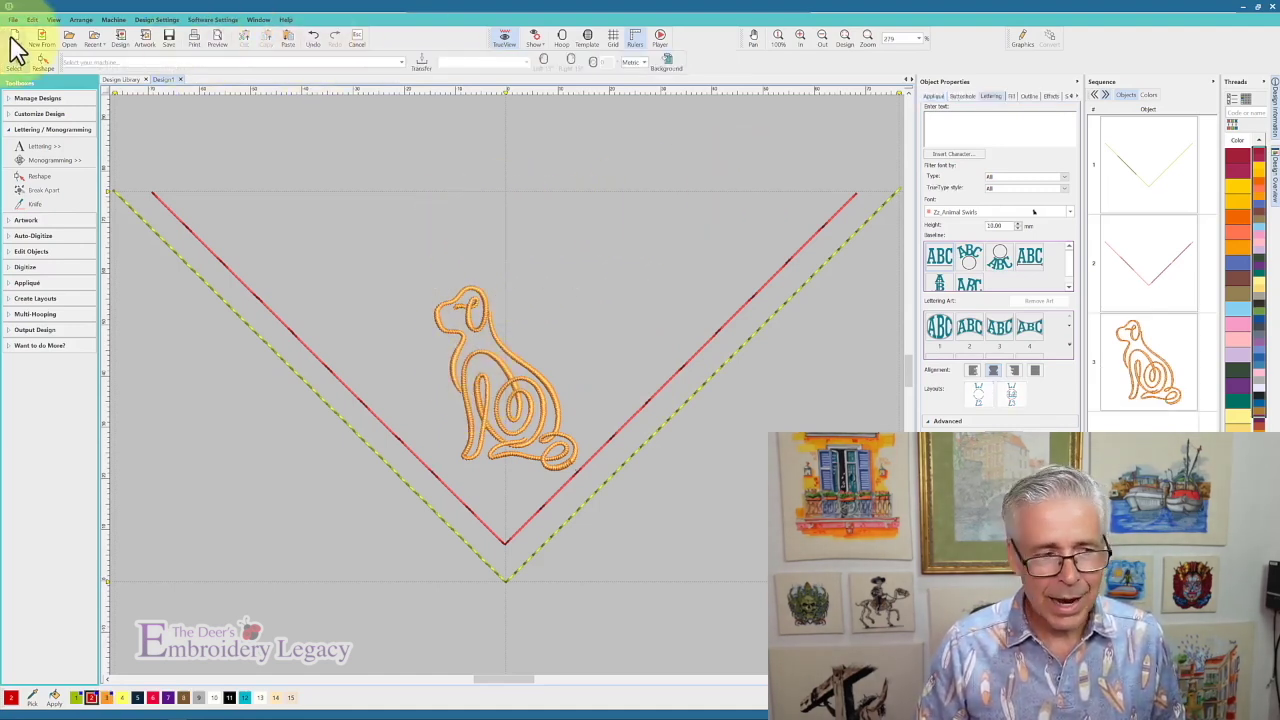
Step: Create the lettering 'Chewie' in the WorldofWater10mm font
{"action": "left_click", "coordinate": [48, 146]}
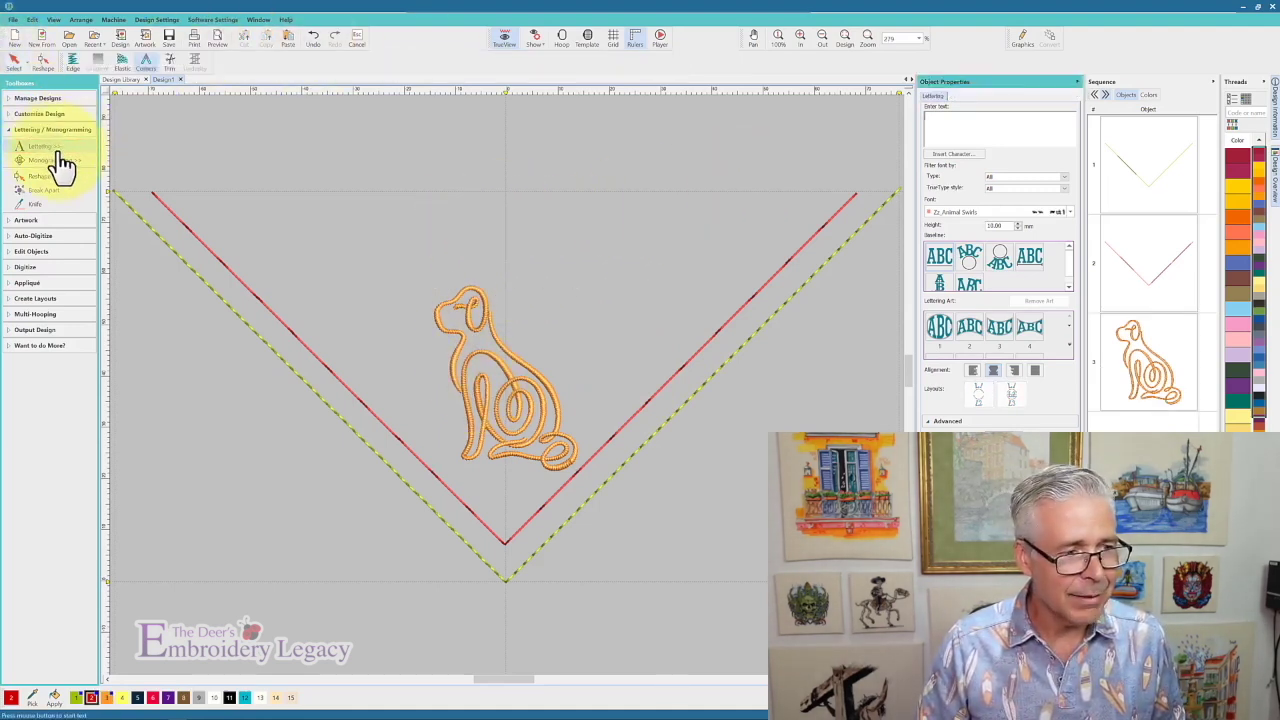
{"action": "left_click", "coordinate": [1069, 214]}
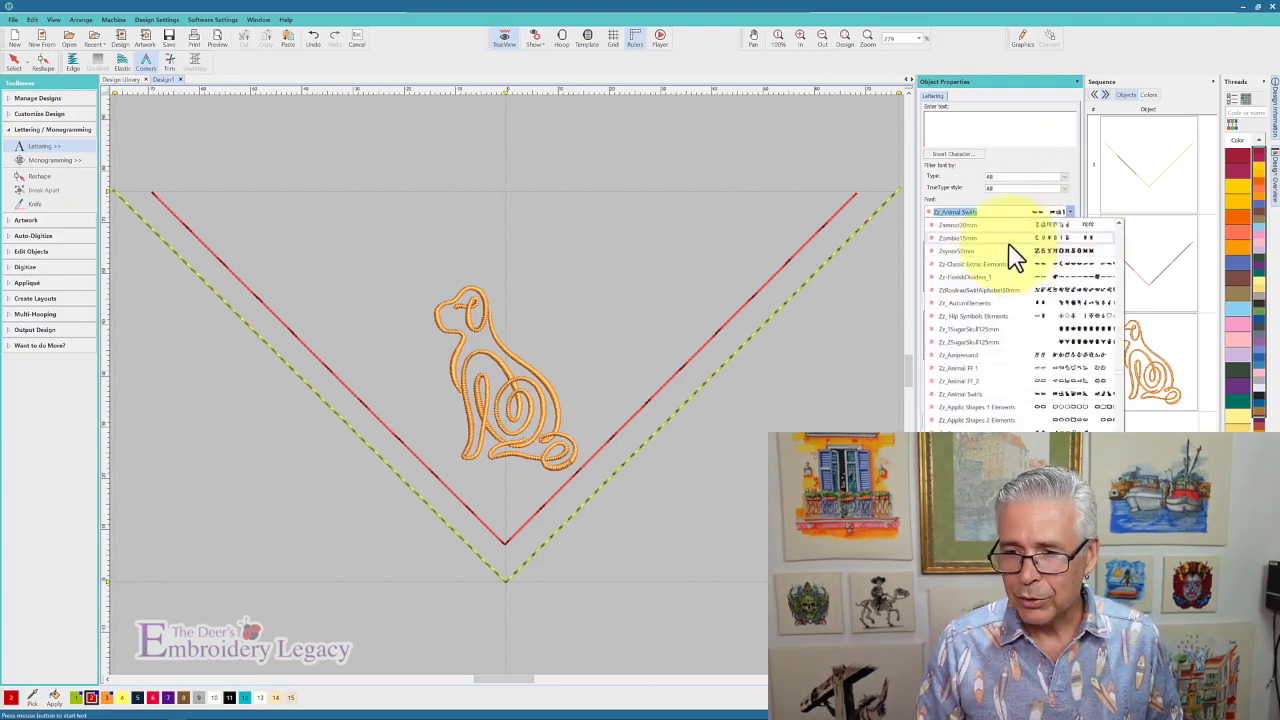
{"action": "scroll", "coordinate": [963, 378], "scroll_direction": "up", "scroll_amount": 1}
{"action": "scroll", "coordinate": [963, 366], "scroll_direction": "up", "scroll_amount": 2}
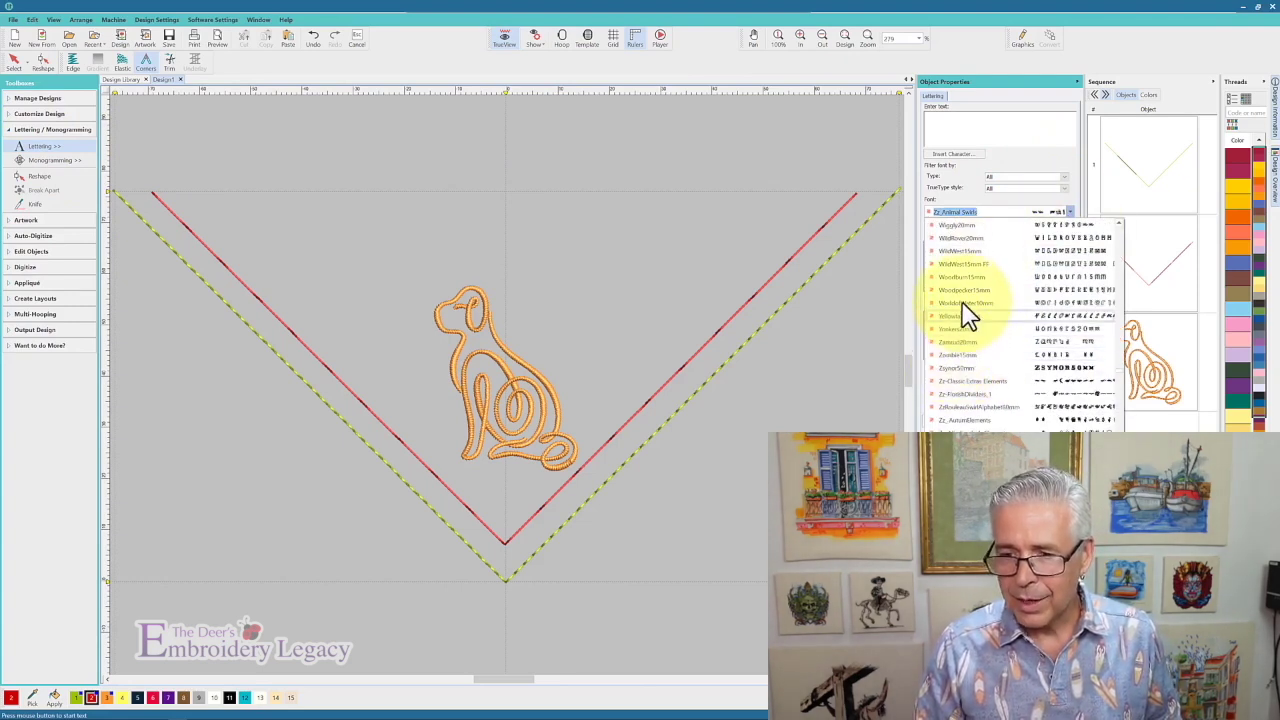
{"action": "left_click", "coordinate": [956, 302]}
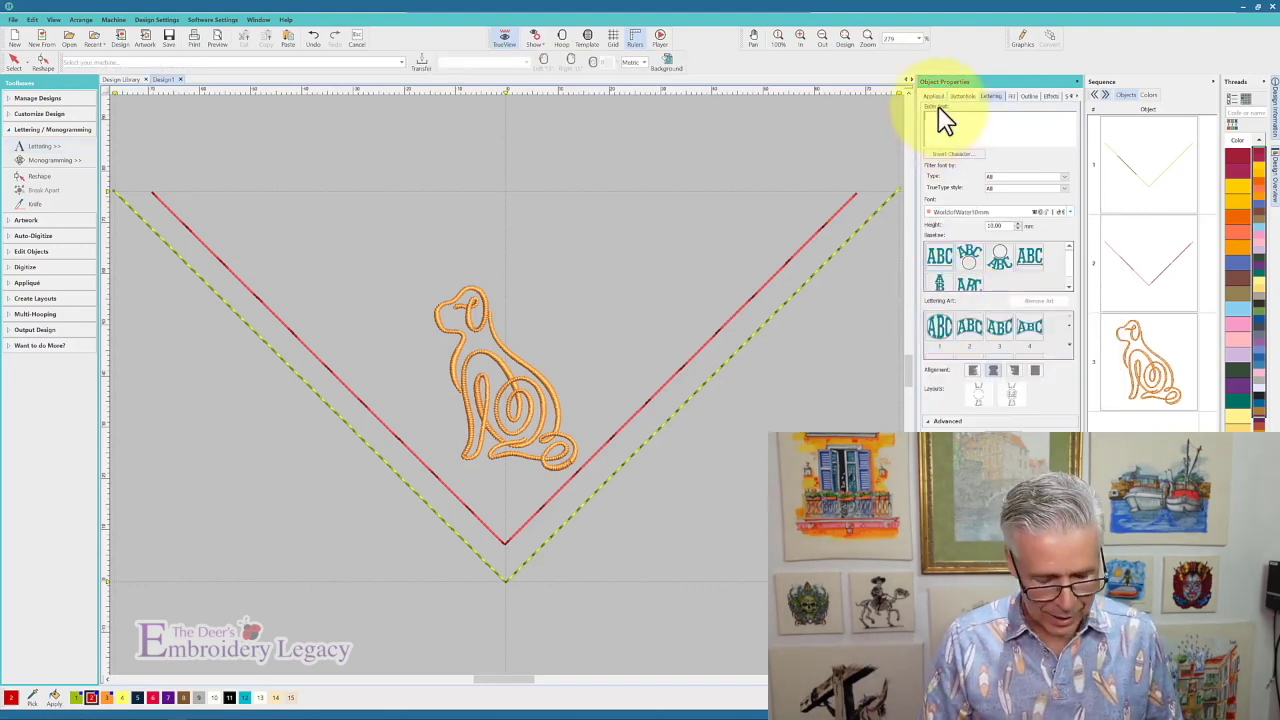
{"action": "type", "text": "Ch"}
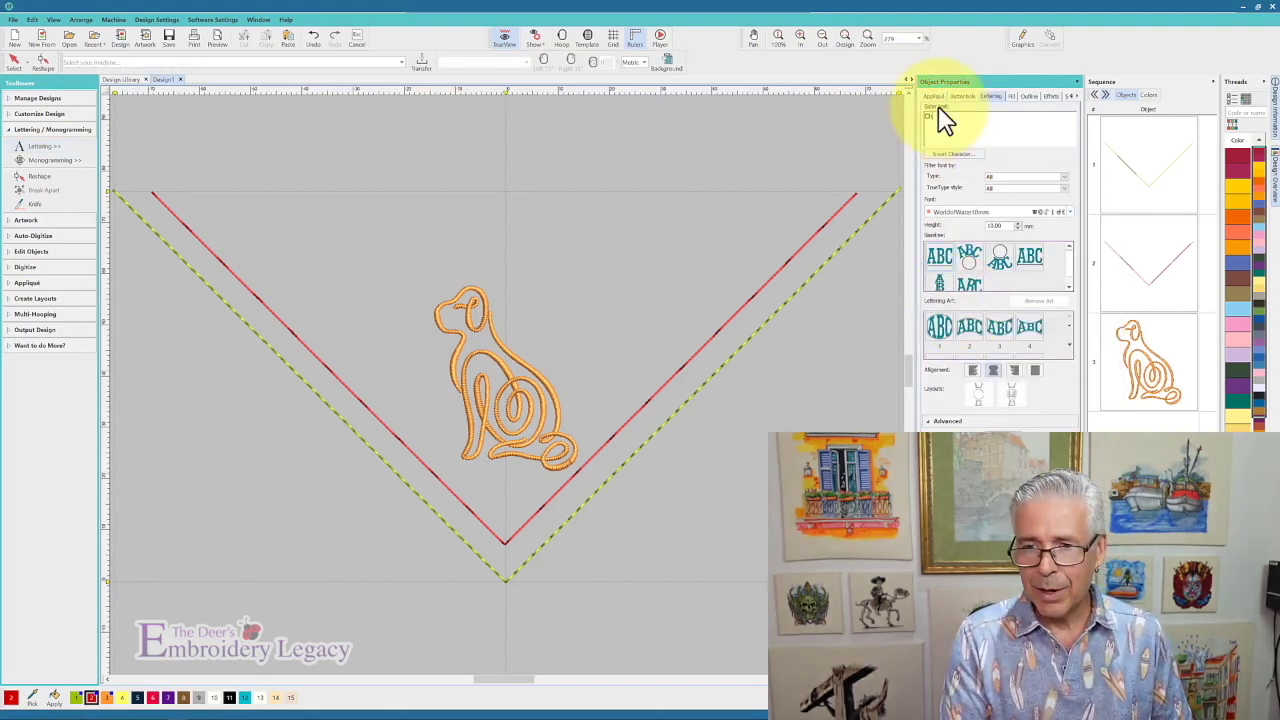
{"action": "type", "text": "ewie"}
{"action": "key", "text": "Return"}
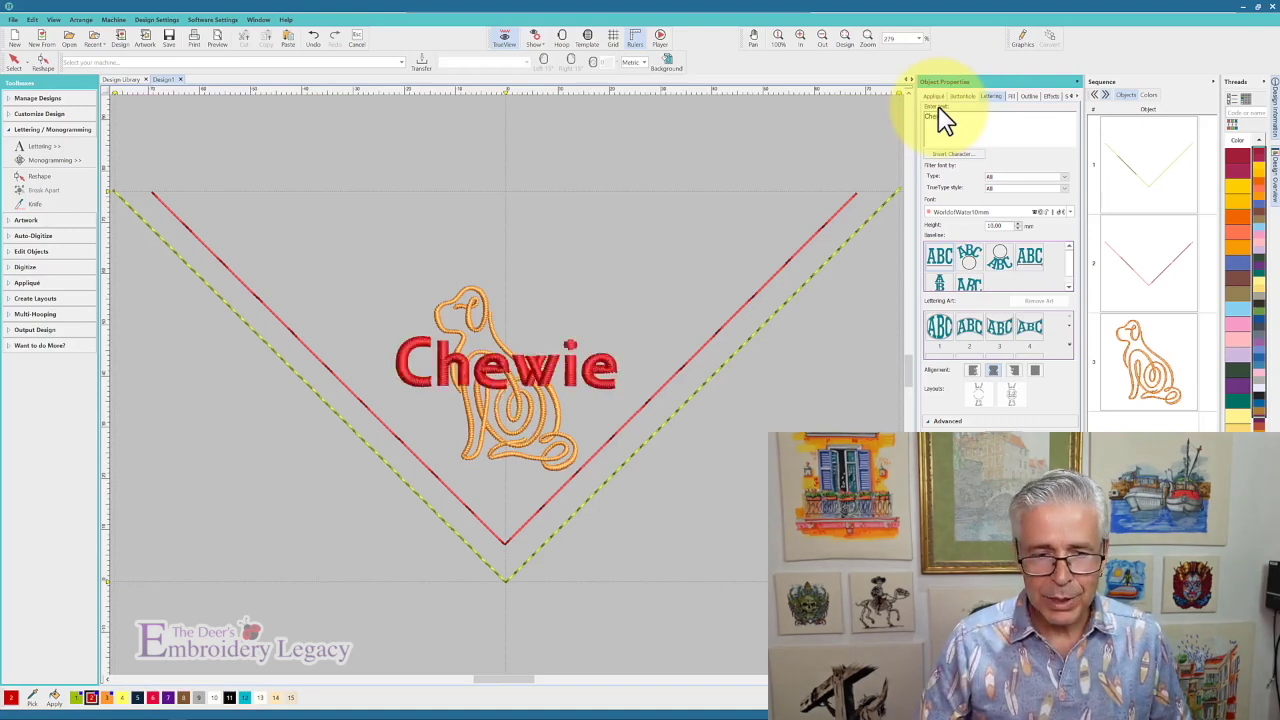
Step: Set the Chewie lettering height to 15 mm and preview the design as plain stitches
{"action": "double_click", "coordinate": [993, 225]}
{"action": "type", "text": "15"}
{"action": "key", "text": "Return"}
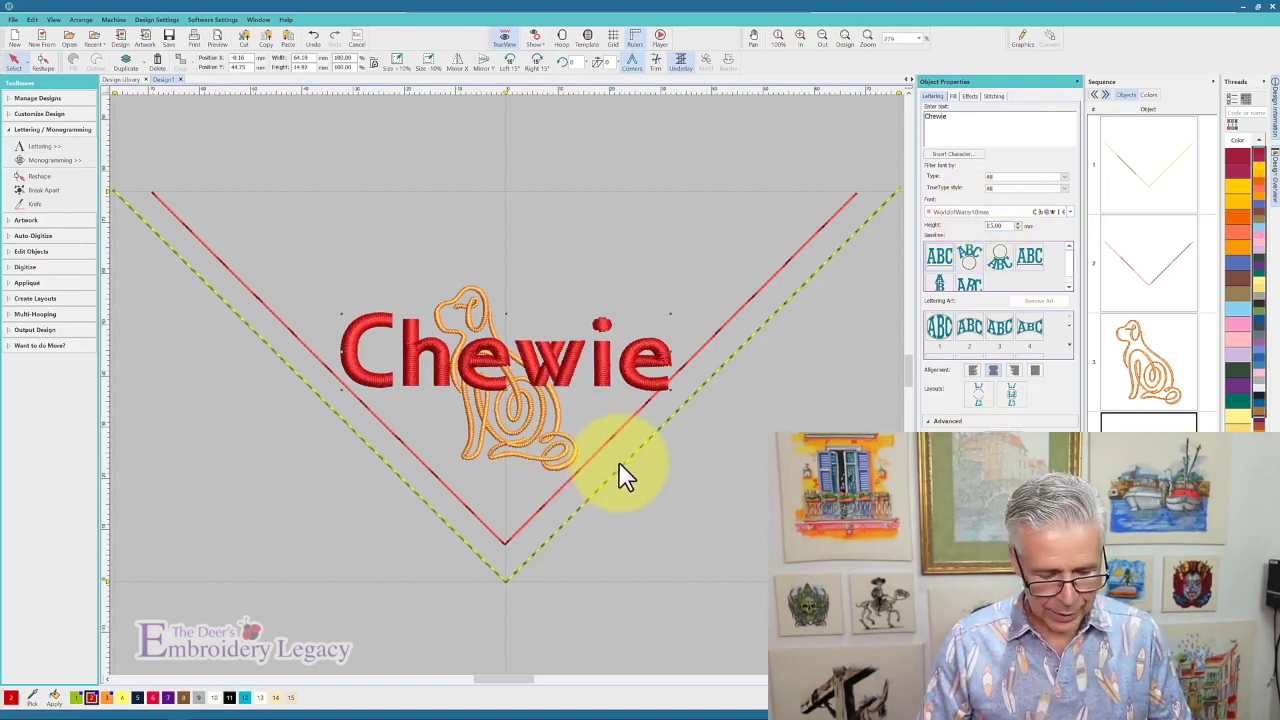
{"action": "key", "text": "Escape"}
{"action": "key", "text": "t"}
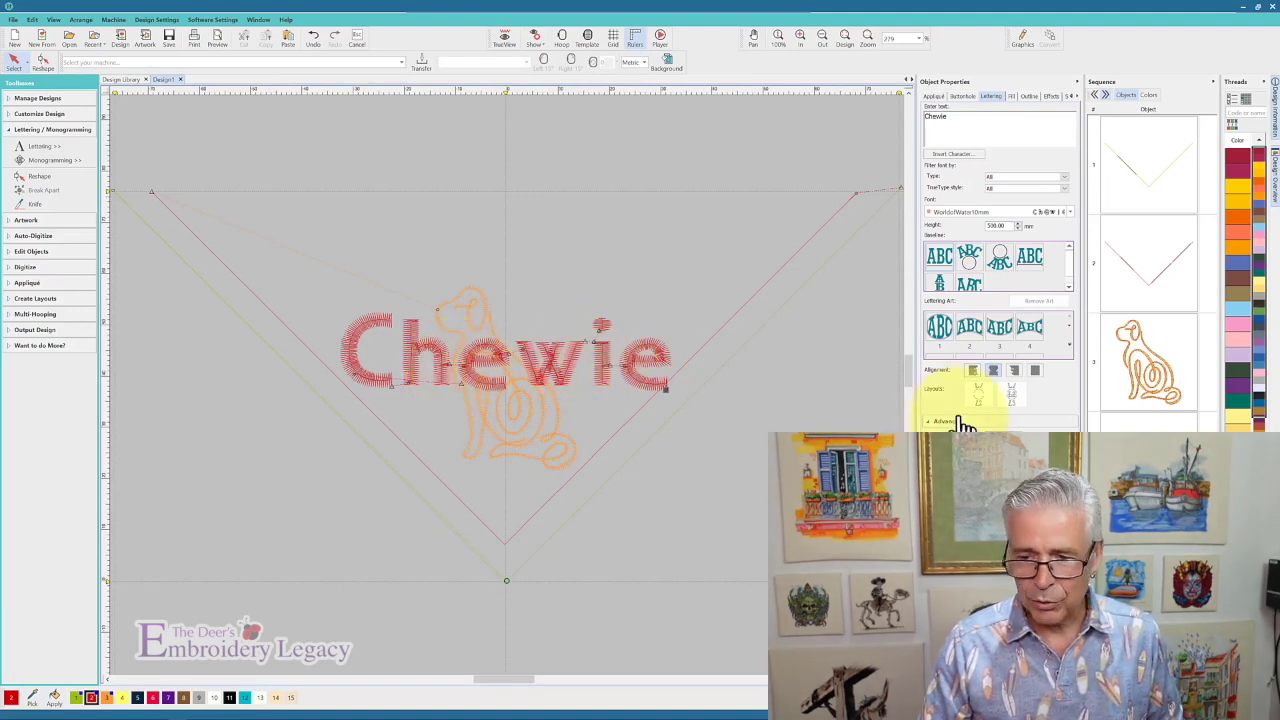
{"action": "left_click", "coordinate": [1000, 422]}
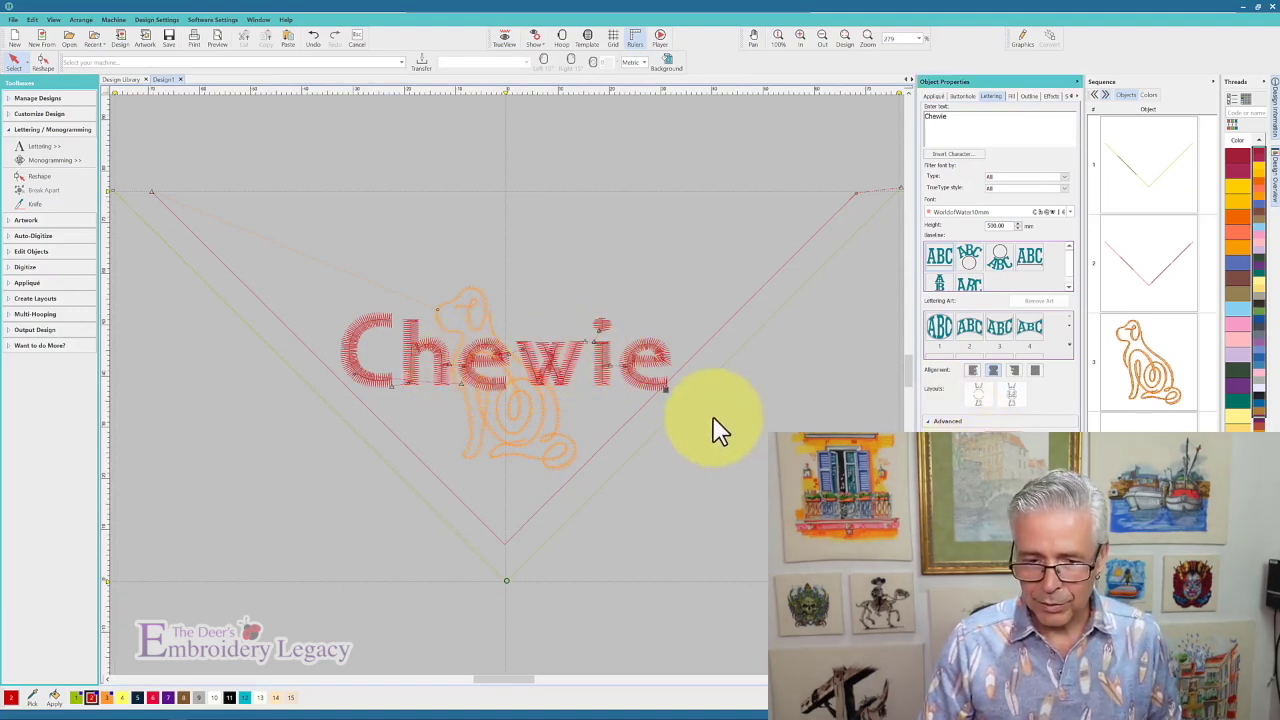
{"action": "left_click", "coordinate": [630, 372]}
{"action": "left_click", "coordinate": [1000, 422]}
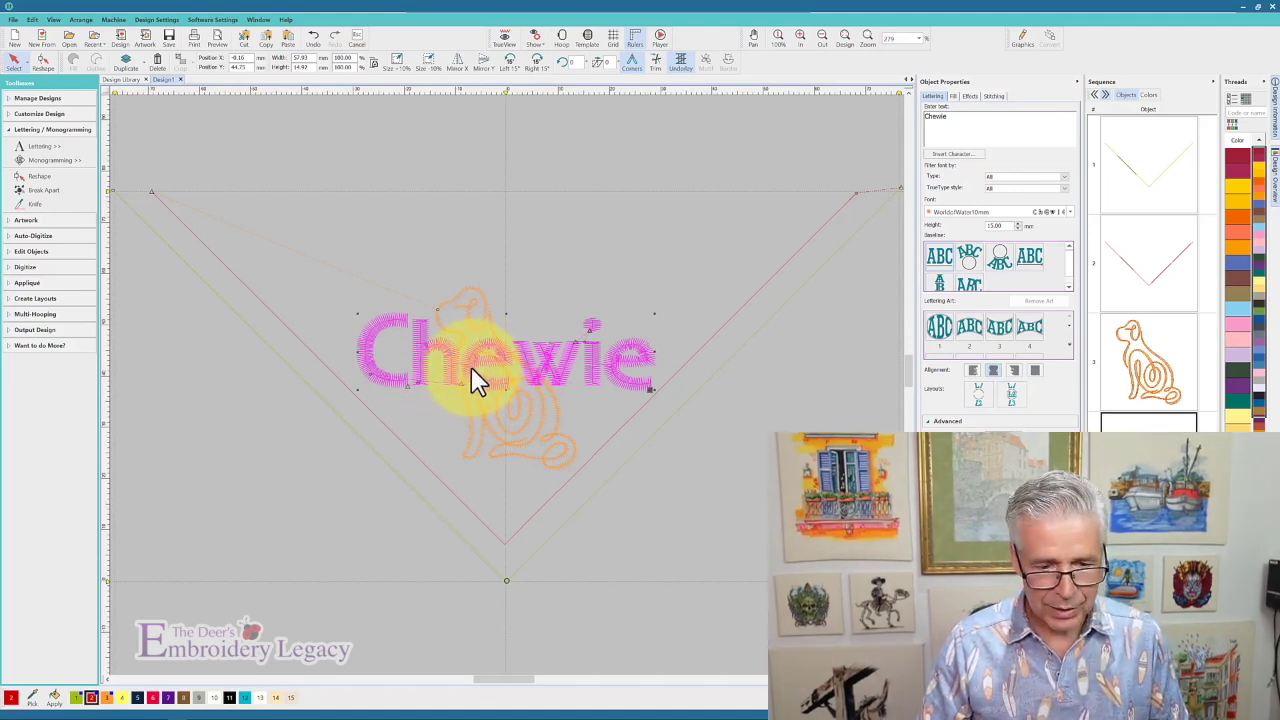
Step: Move the Chewie lettering up so it sits above the dog
{"action": "left_click_drag", "start_coordinate": [478, 380], "coordinate": [478, 255]}
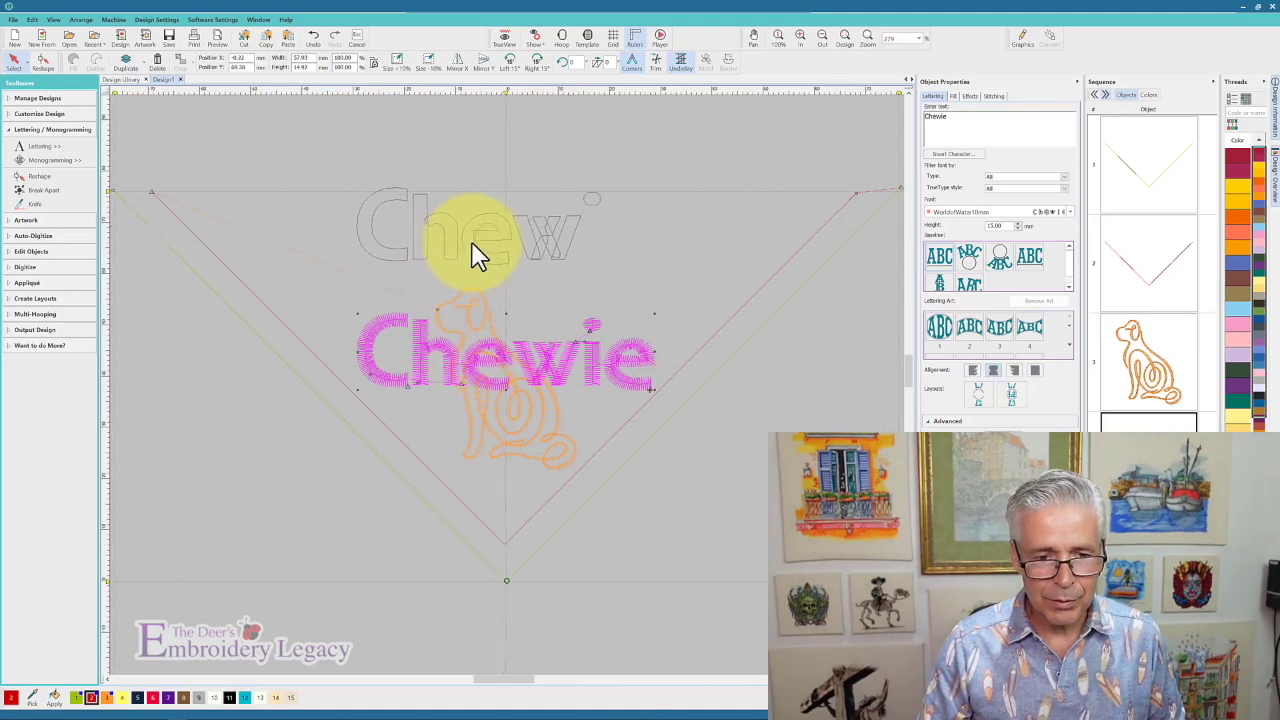
{"action": "left_click_drag", "start_coordinate": [478, 255], "coordinate": [478, 260]}
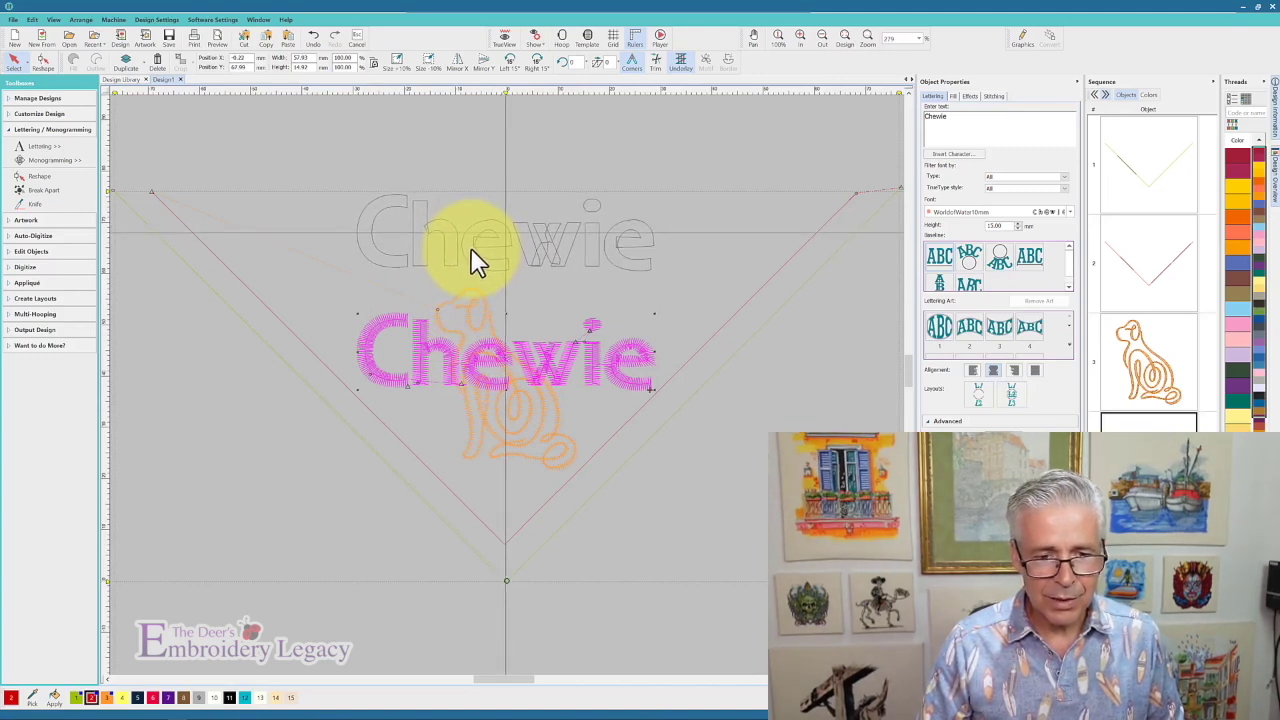
{"action": "left_click_drag", "start_coordinate": [472, 252], "coordinate": [473, 265]}
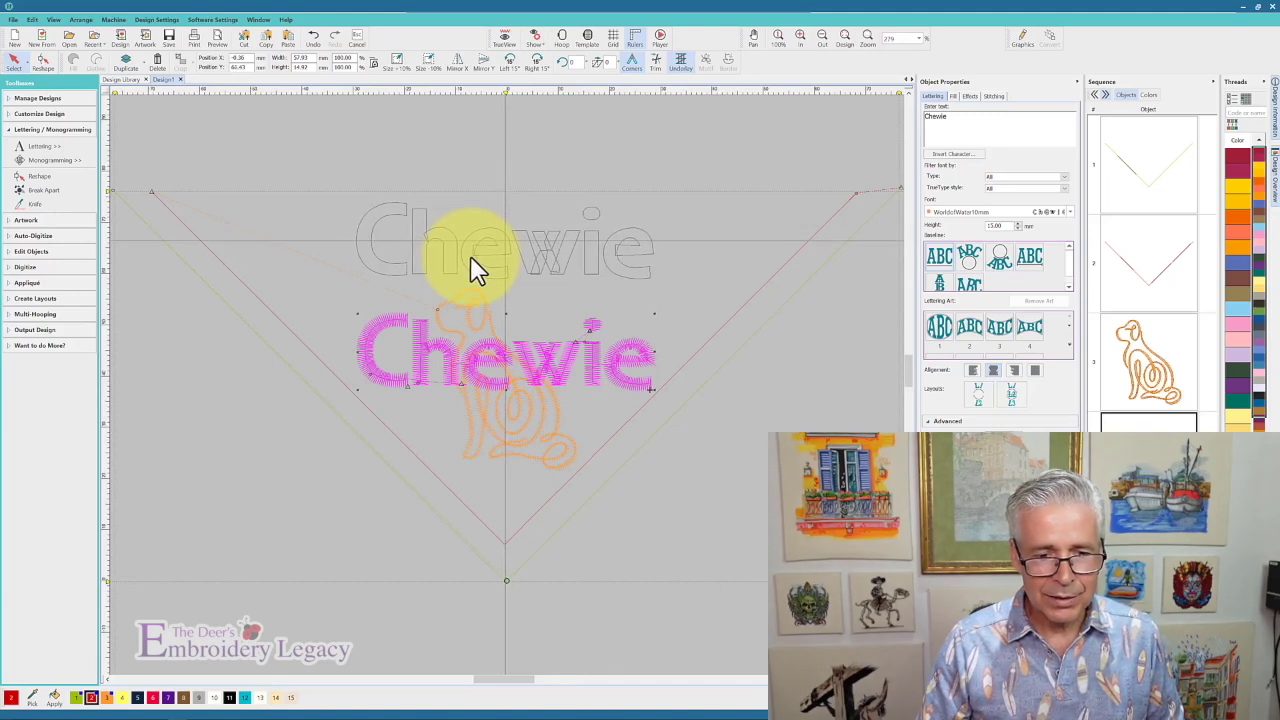
{"action": "left_click_drag", "start_coordinate": [478, 268], "coordinate": [472, 270]}
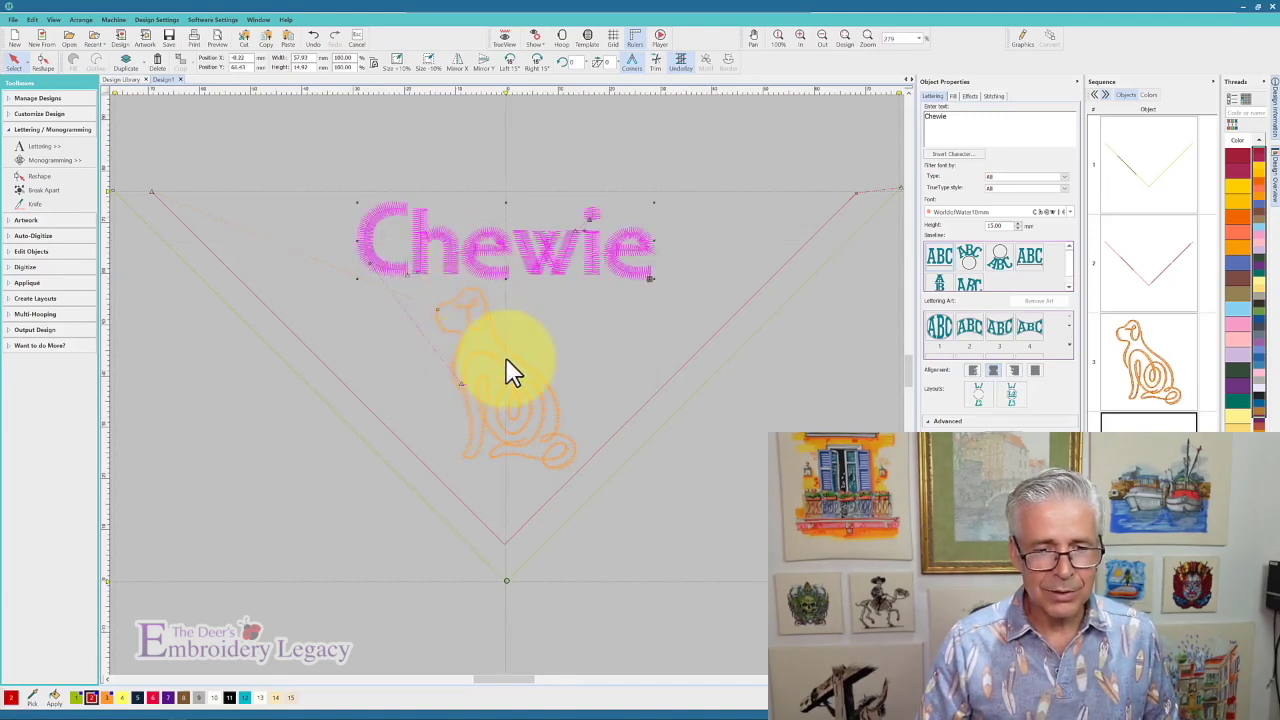
Step: Give the Chewie lettering an Edge Run underlay and show realistic stitch preview
{"action": "left_click", "coordinate": [1003, 100]}
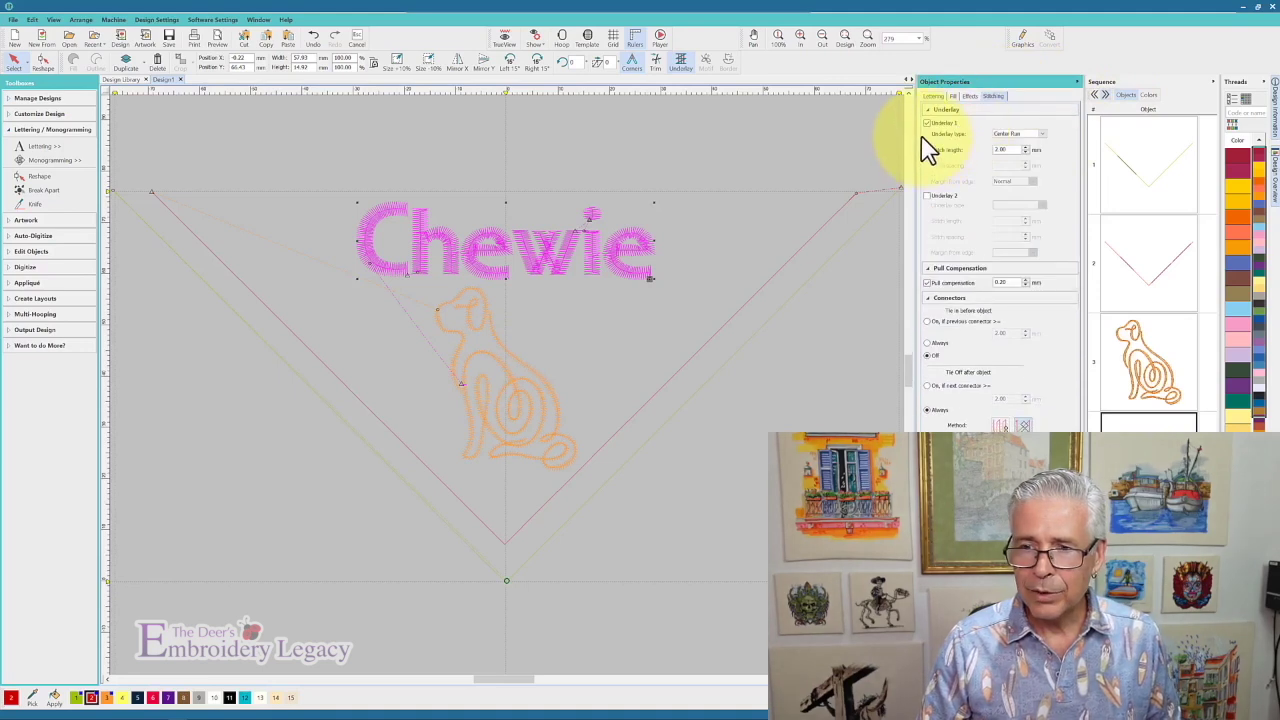
{"action": "left_click", "coordinate": [1042, 133]}
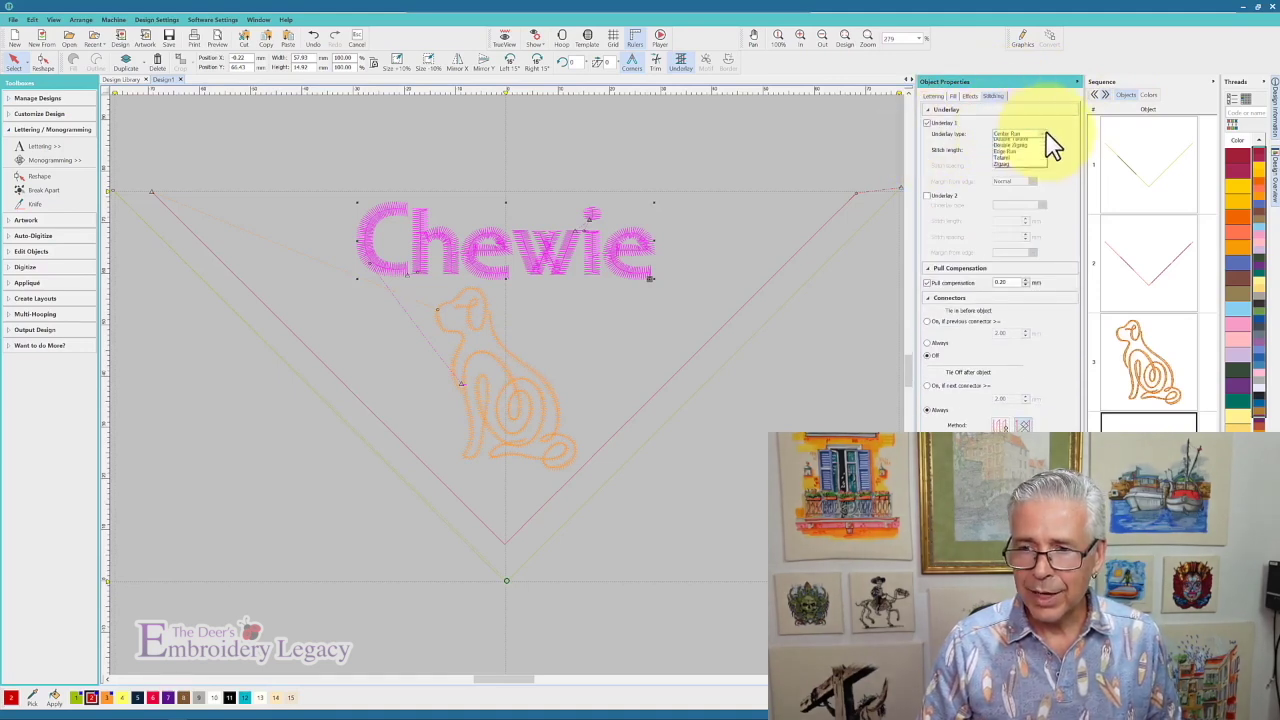
{"action": "left_click", "coordinate": [1000, 160]}
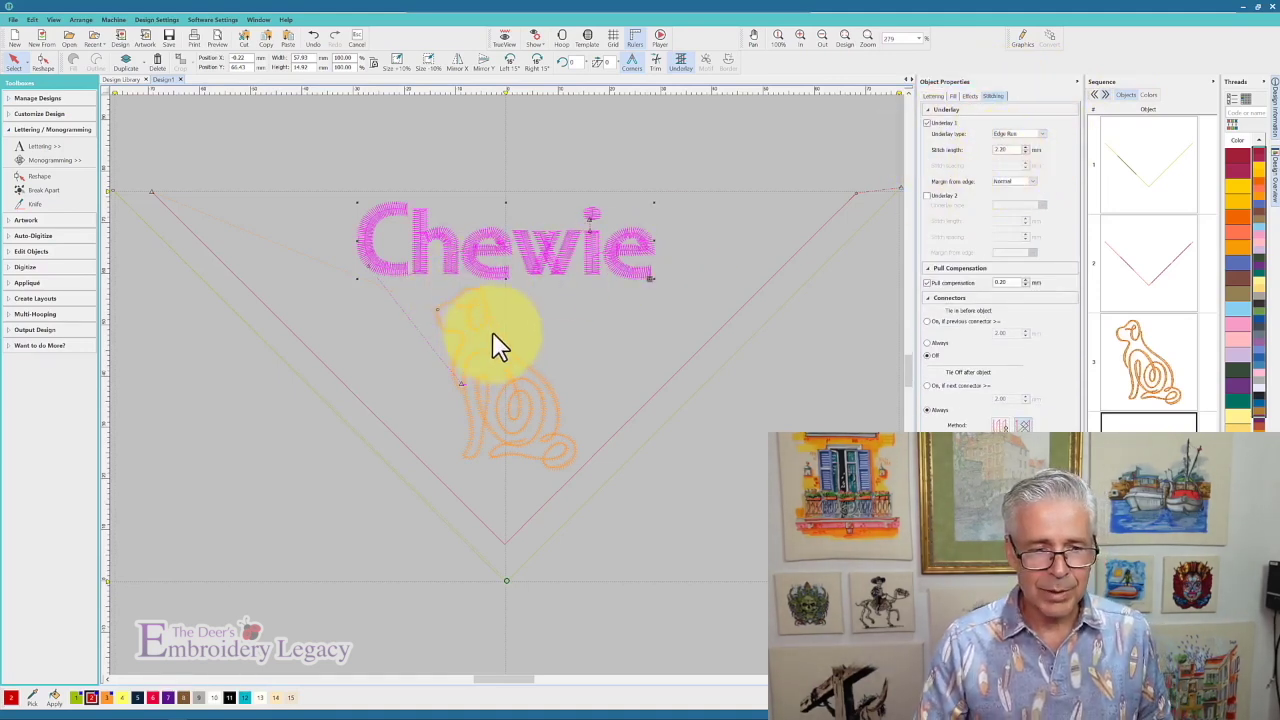
{"action": "left_click", "coordinate": [380, 366]}
{"action": "key", "text": "t"}
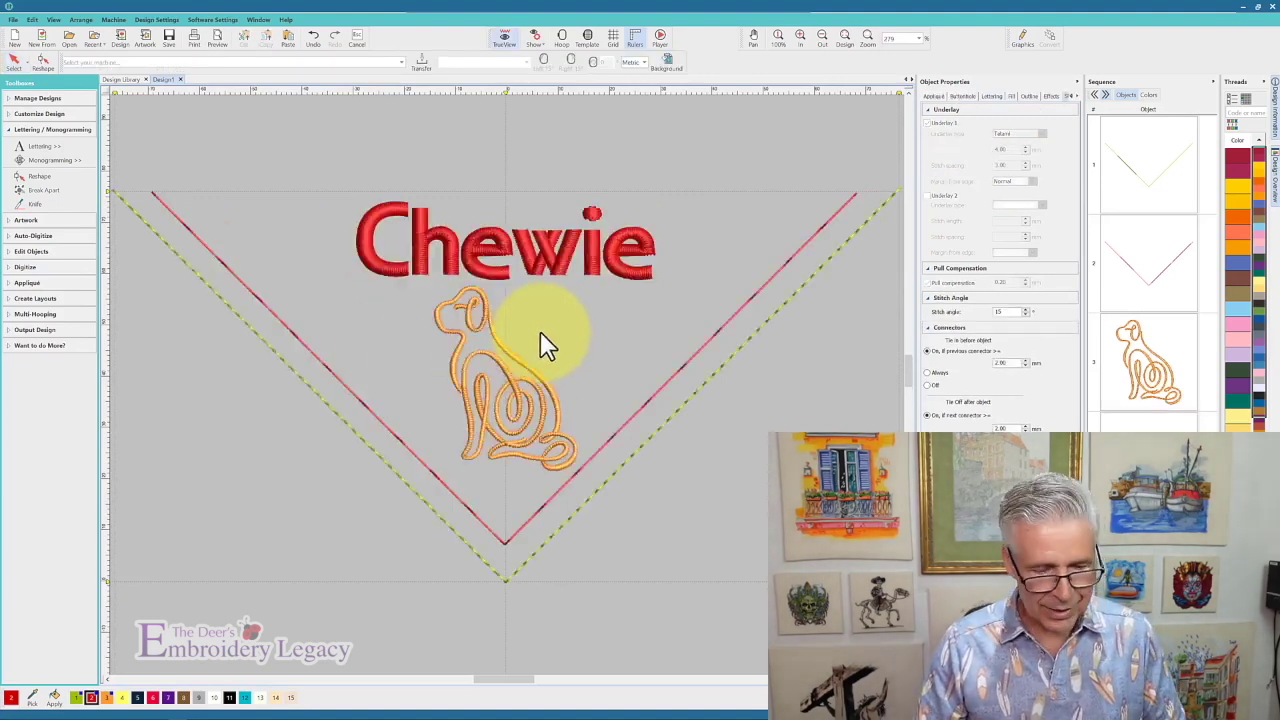
Step: Change the lettering text from Chewie to Maggie
{"action": "left_click", "coordinate": [540, 258]}
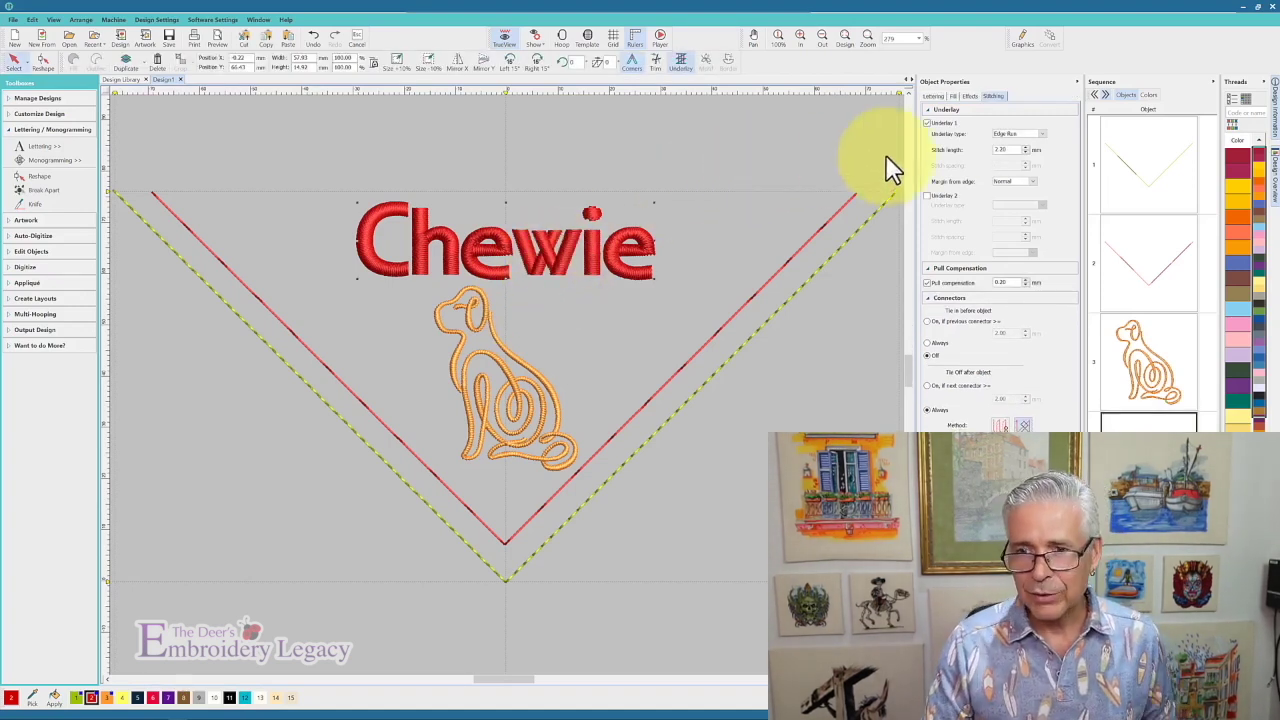
{"action": "left_click", "coordinate": [932, 96]}
{"action": "type", "text": "Maggie"}
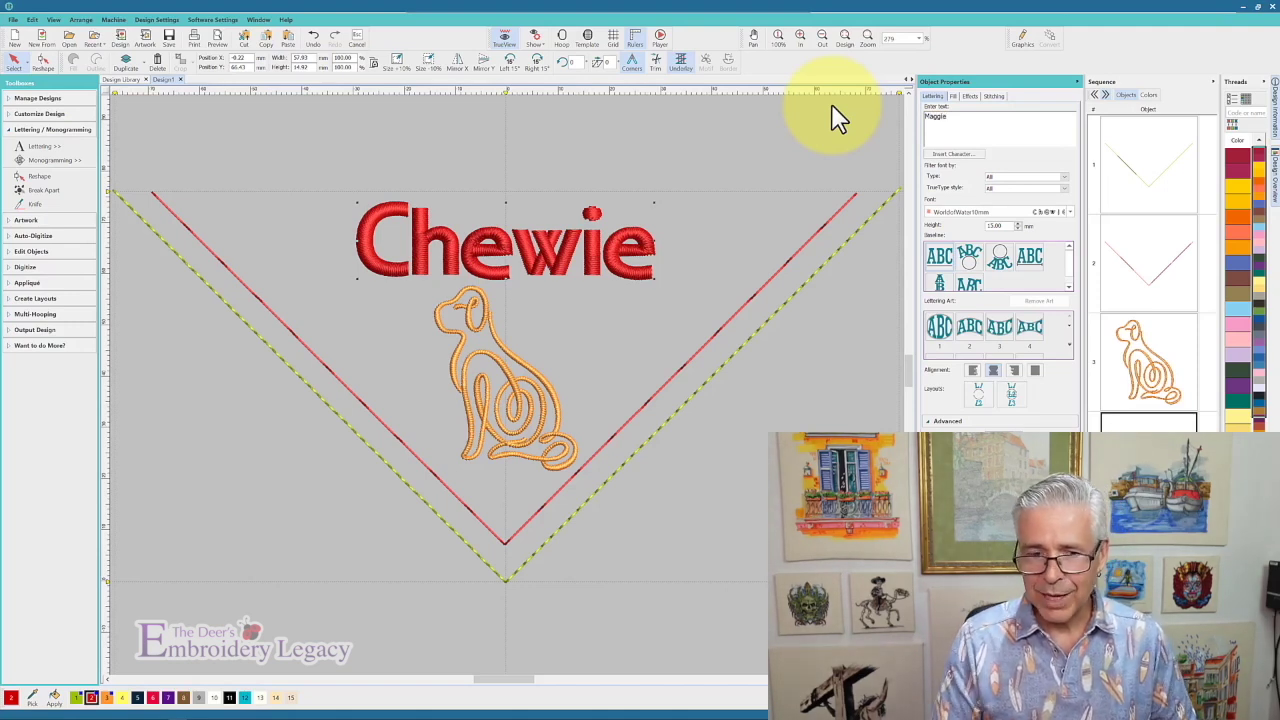
{"action": "key", "text": "Return"}
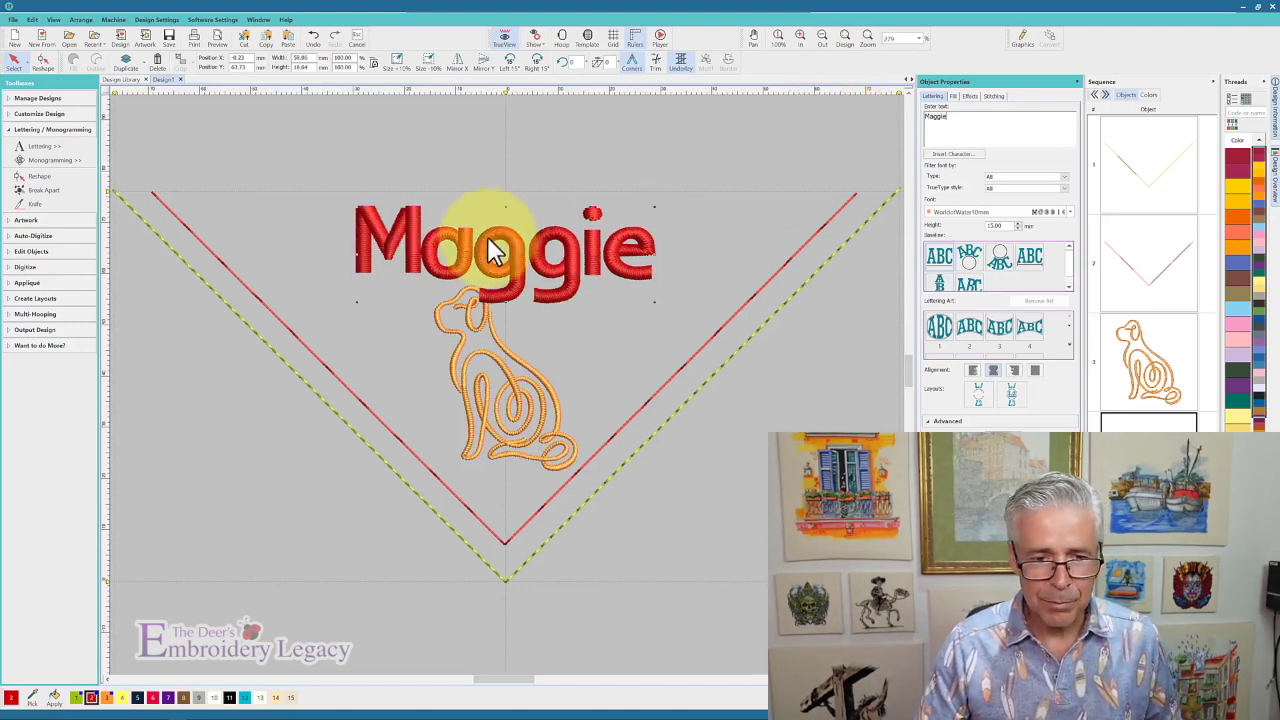
Step: Raise the Maggie lettering slightly above the dog and recheck the realistic stitch preview
{"action": "left_click_drag", "start_coordinate": [511, 258], "coordinate": [511, 240]}
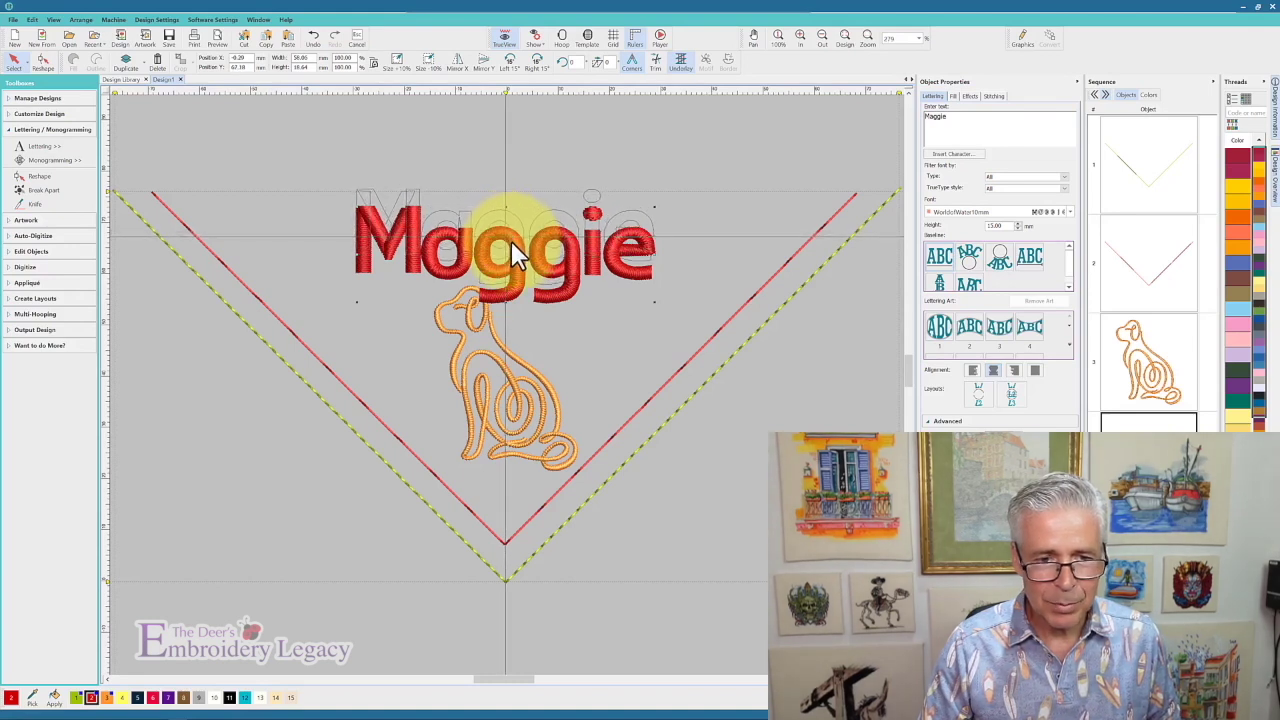
{"action": "left_click_drag", "start_coordinate": [511, 240], "coordinate": [511, 244]}
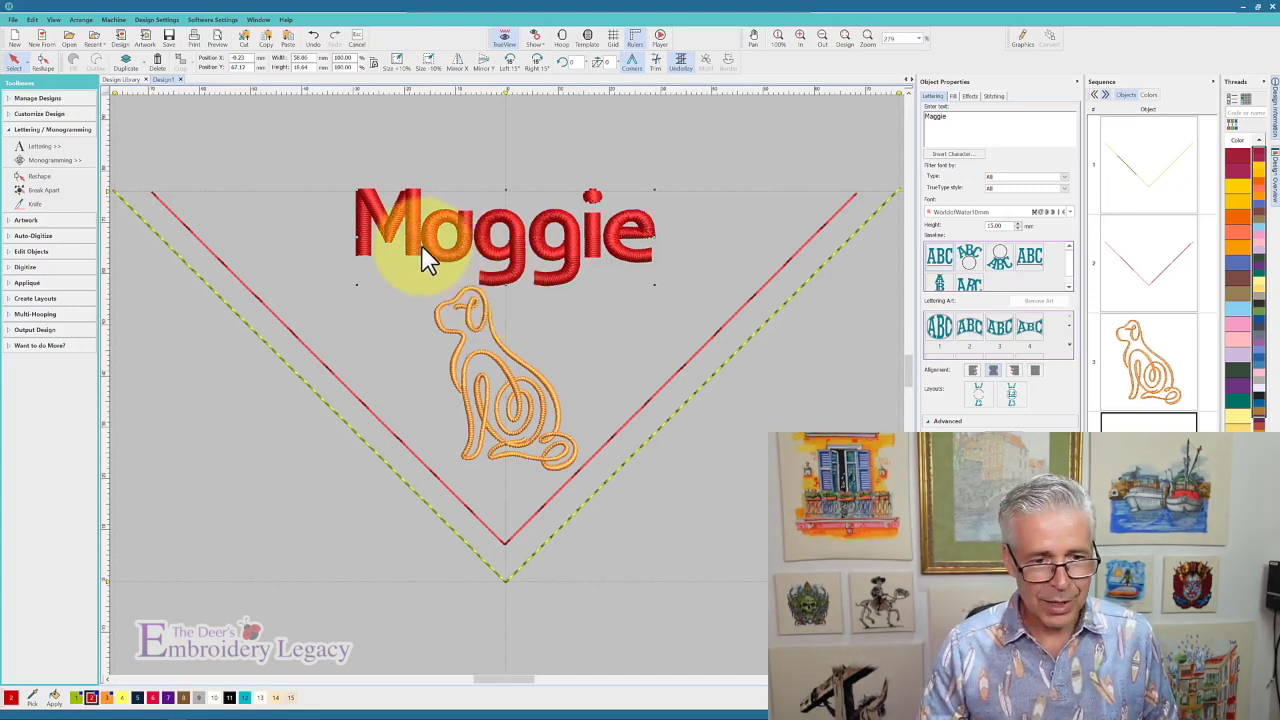
{"action": "key", "text": "h"}
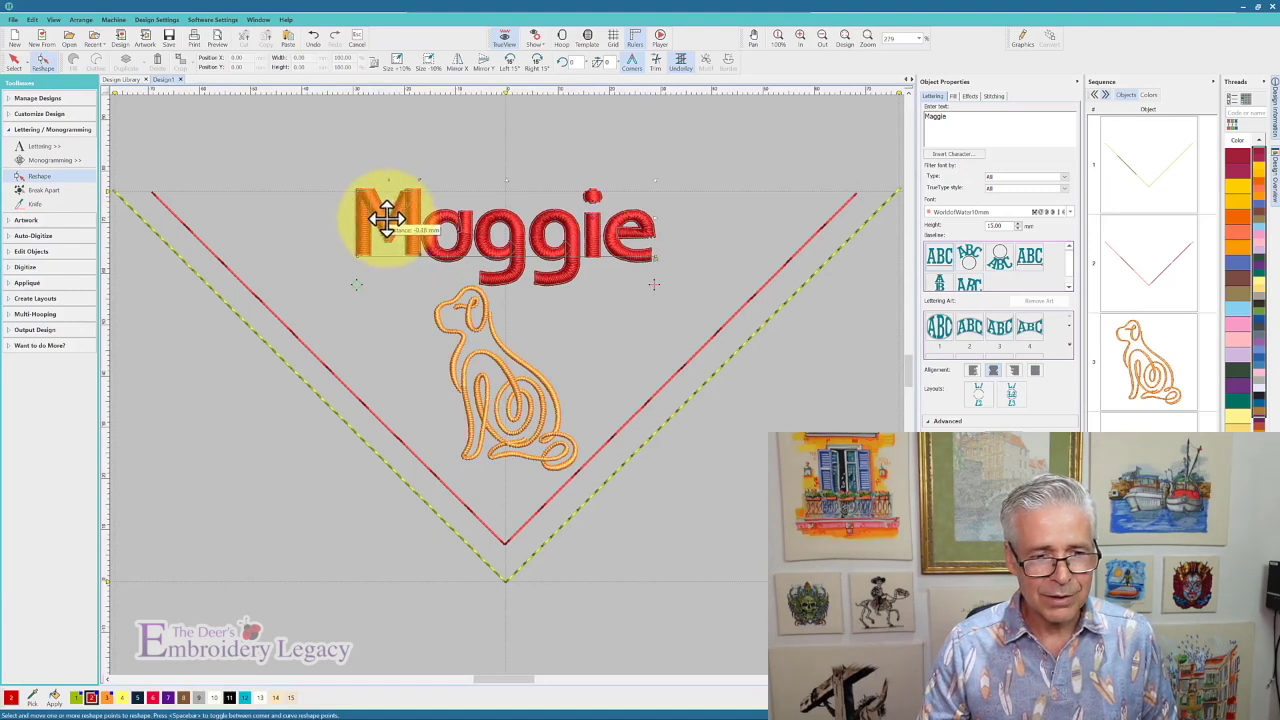
{"action": "key", "text": "Escape"}
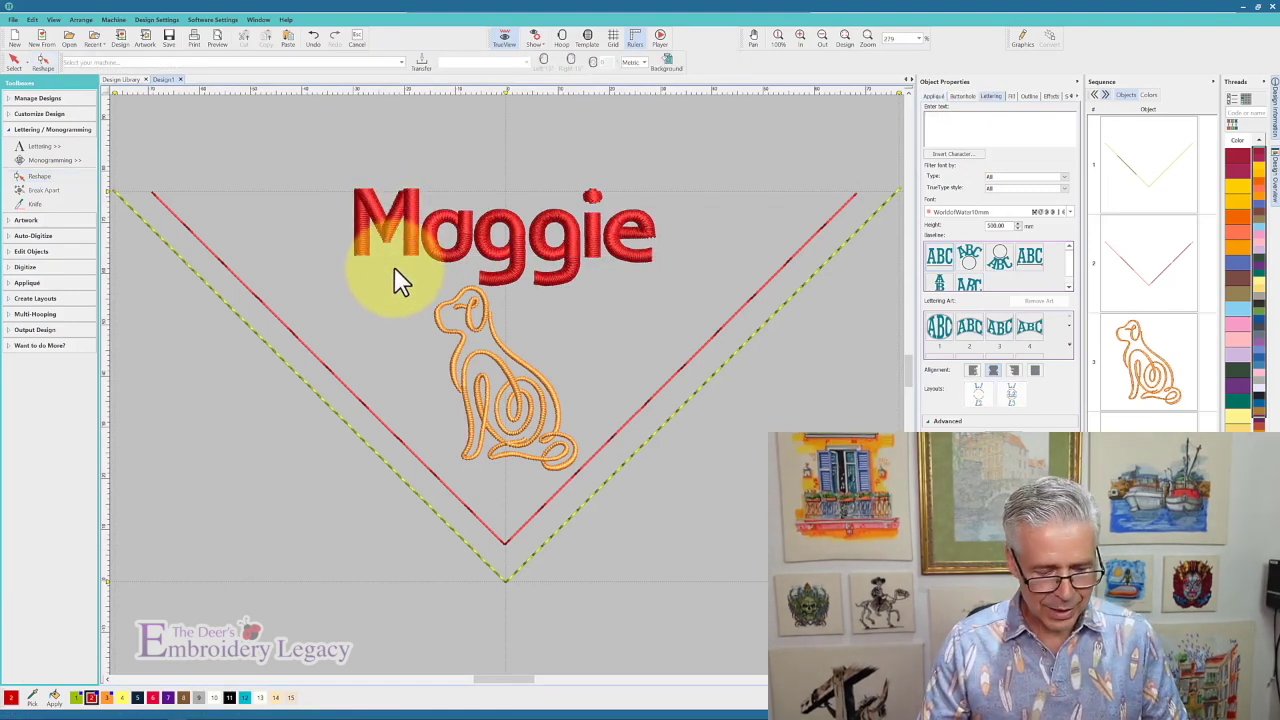
{"action": "key", "text": "t"}
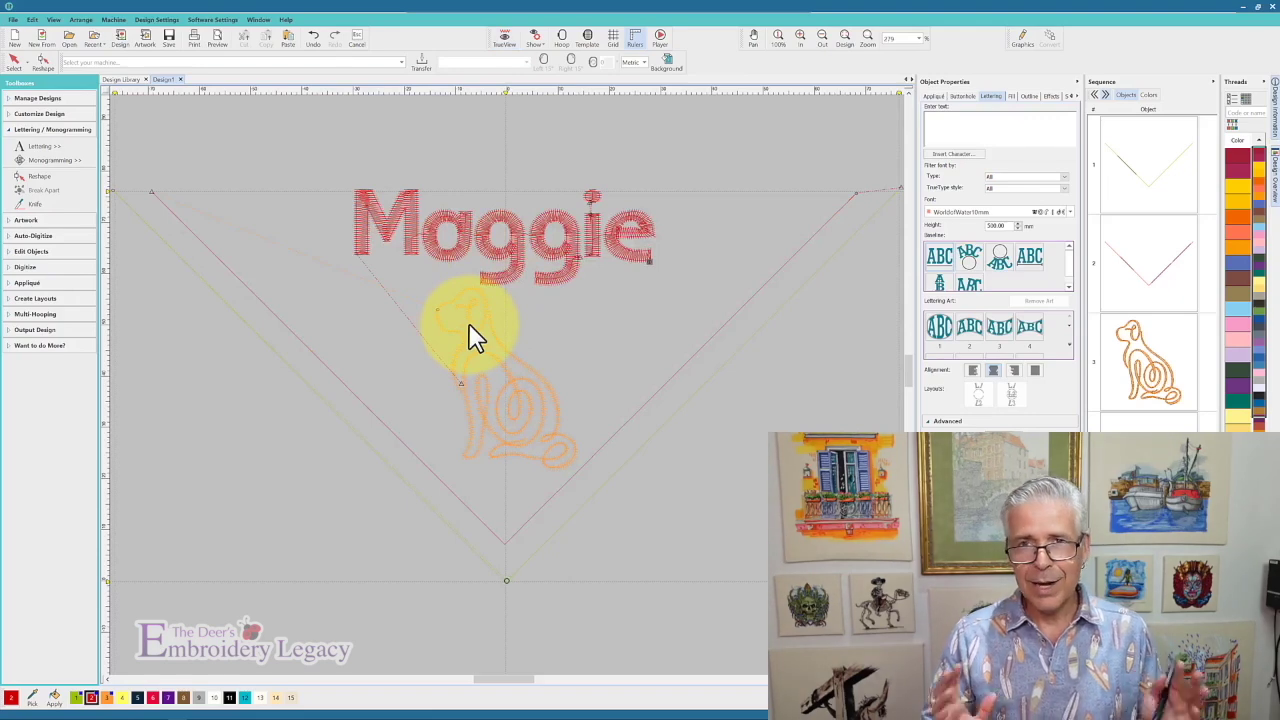
{"action": "key", "text": "t"}
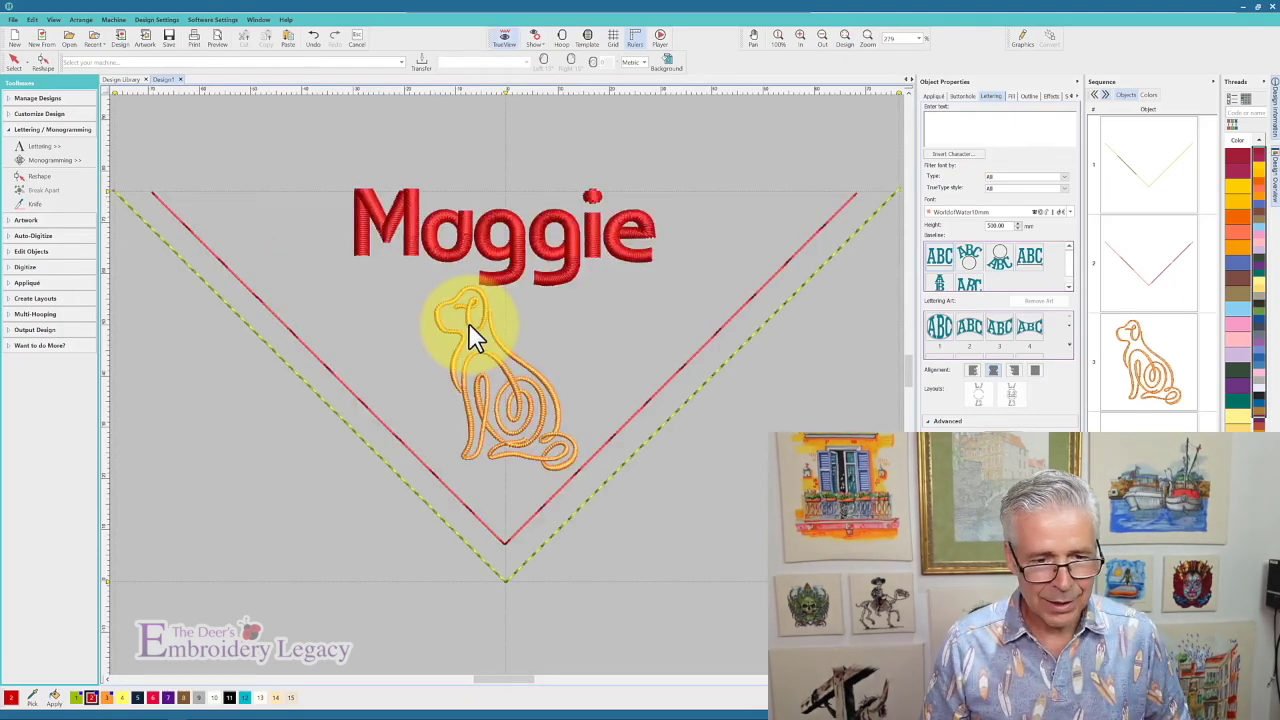